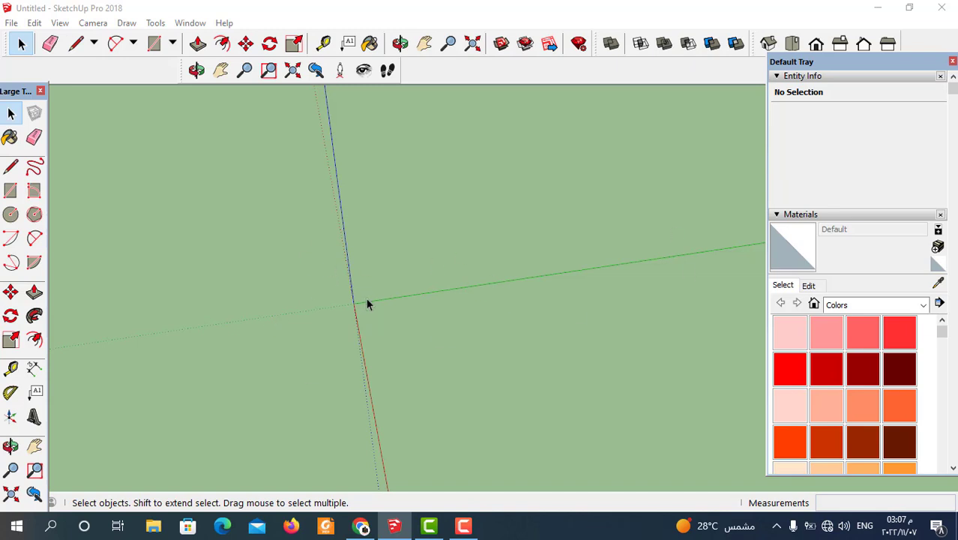
- Orbit the empty model to view the ground plane and axes from a new angle
{"action": "middle_click_drag", "start_coordinate": [398, 317], "coordinate": [366, 248]}
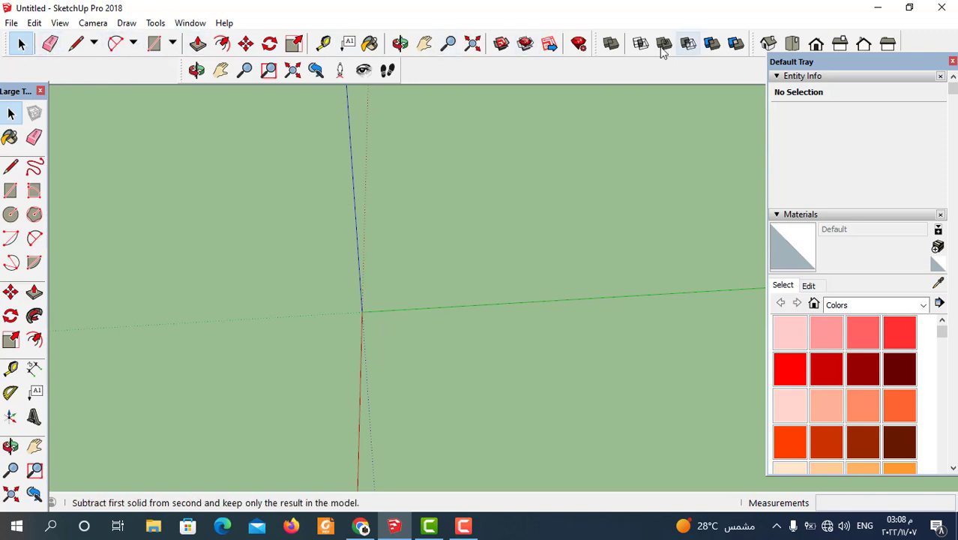
- Orbit to a level view showing the horizon and show the Arc tool's variant list
{"action": "left_click", "coordinate": [133, 46]}
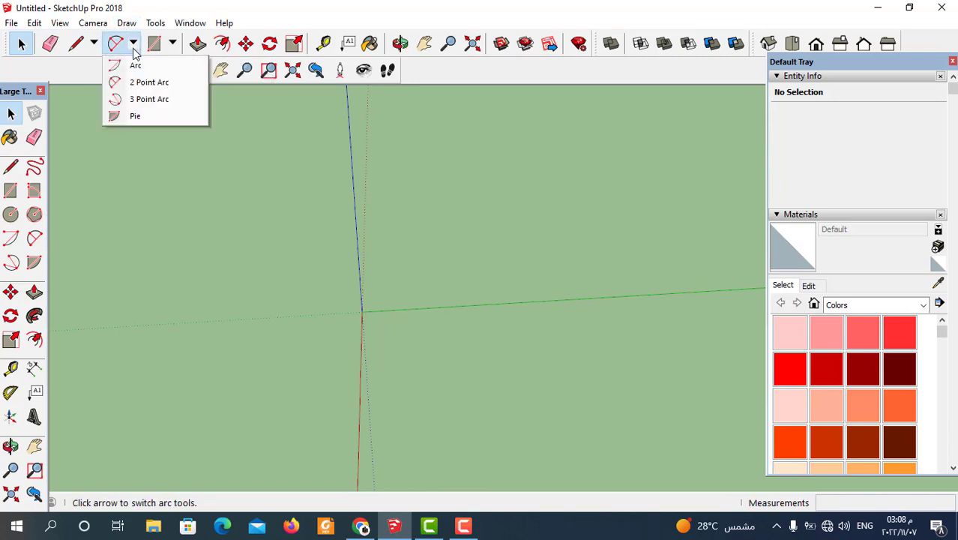
{"action": "left_click", "coordinate": [188, 162]}
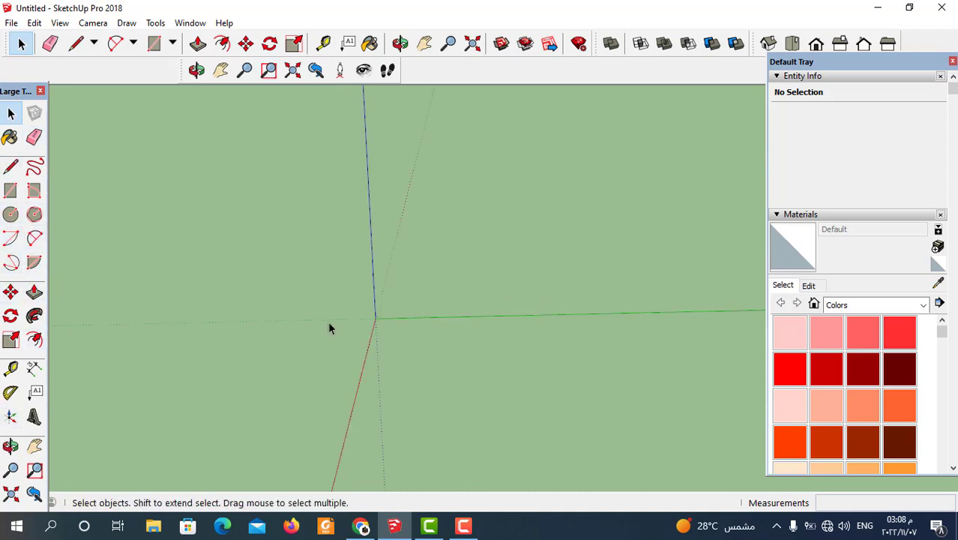
{"action": "mouse_move", "coordinate": [475, 375]}
{"action": "middle_mouse_down"}
{"action": "mouse_move", "coordinate": [379, 354]}
{"action": "mouse_move", "coordinate": [326, 279]}
{"action": "middle_mouse_up"}
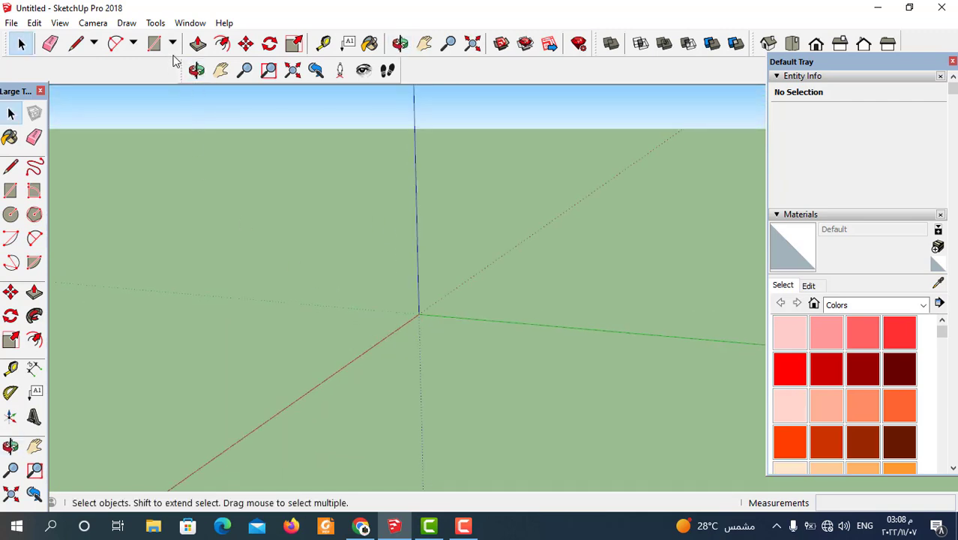
{"action": "left_click", "coordinate": [133, 45]}
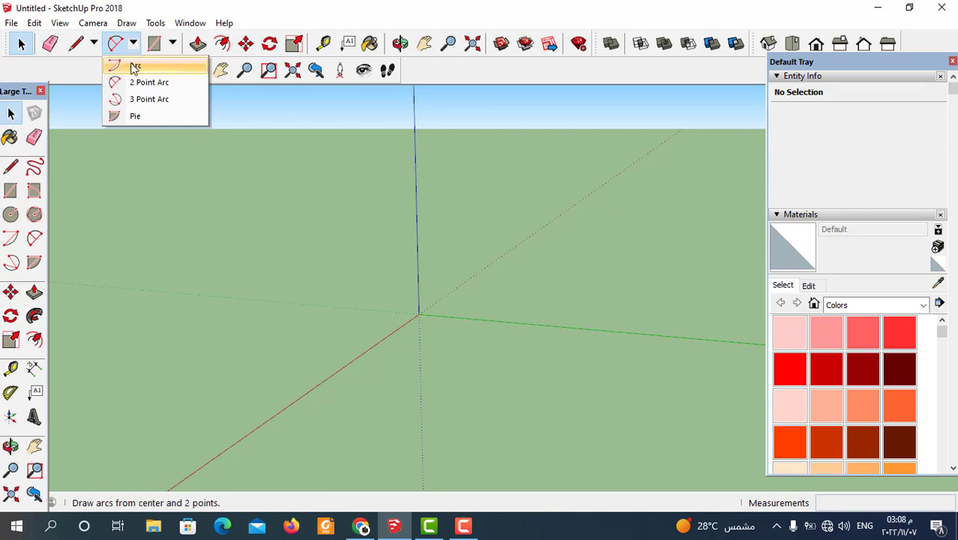
- Draw a centre-point arc at the origin, starting on the green axis and sweeping about 72.6°
{"action": "left_click", "coordinate": [134, 67]}
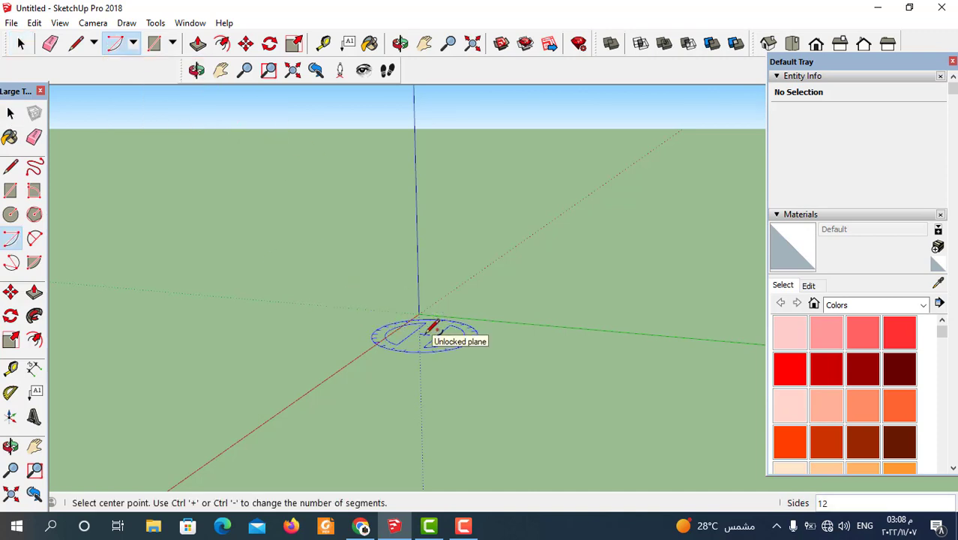
{"action": "middle_click_drag", "start_coordinate": [434, 328], "coordinate": [438, 365]}
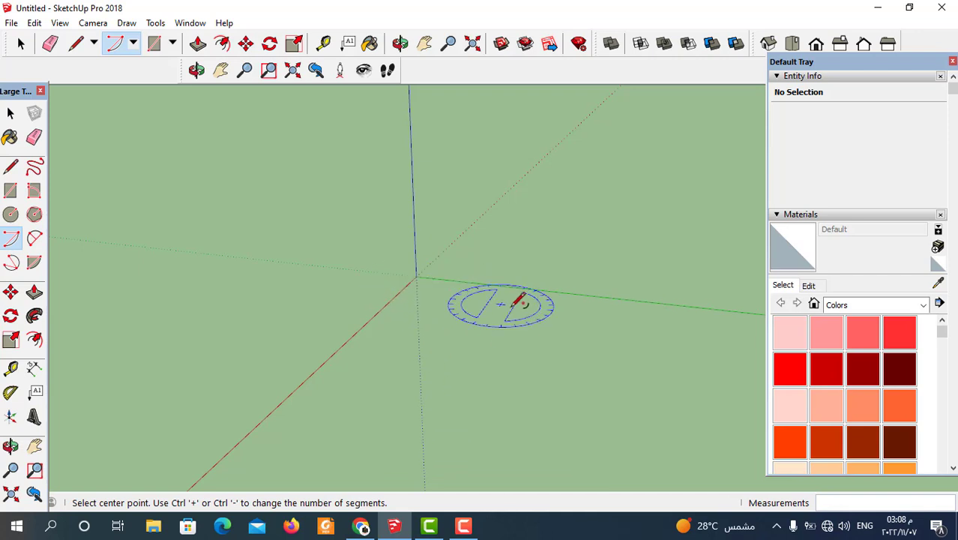
{"action": "left_click", "coordinate": [416, 276]}
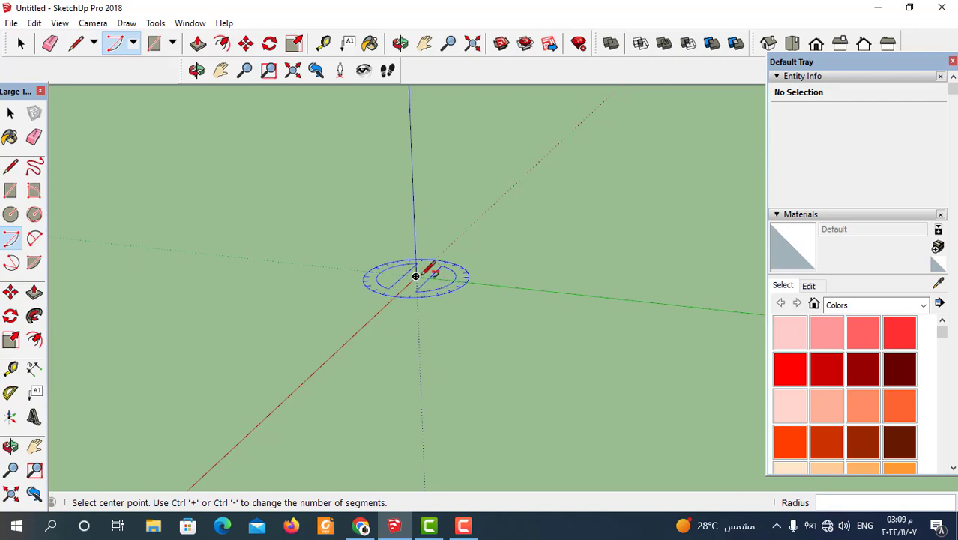
{"action": "left_click", "coordinate": [415, 276]}
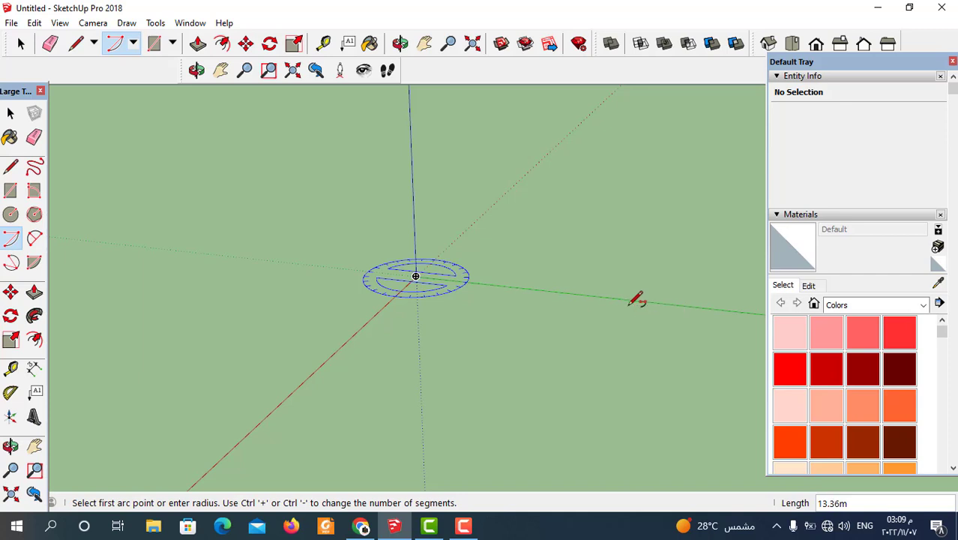
{"action": "left_click", "coordinate": [631, 301]}
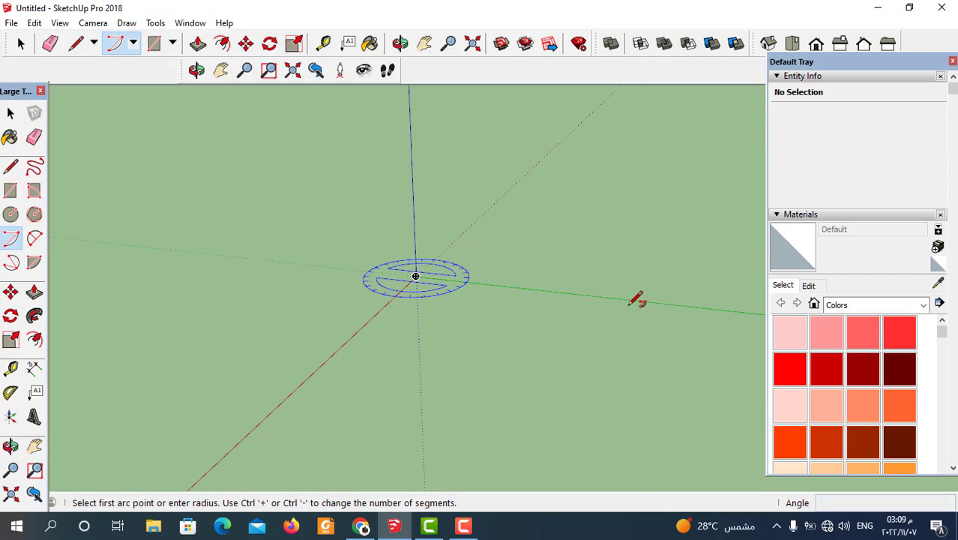
{"action": "left_click", "coordinate": [629, 300]}
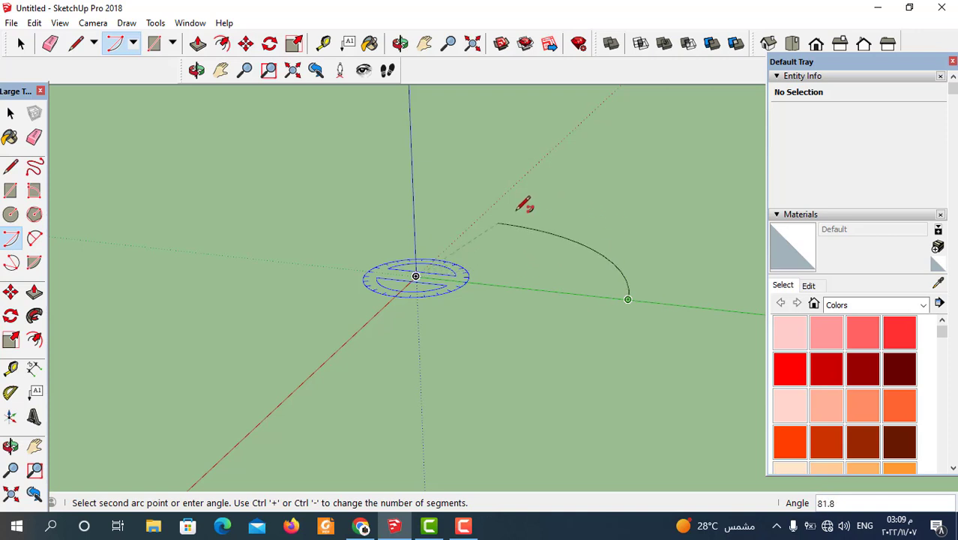
{"action": "scroll", "coordinate": [522, 205], "scroll_direction": "up", "scroll_amount": 2}
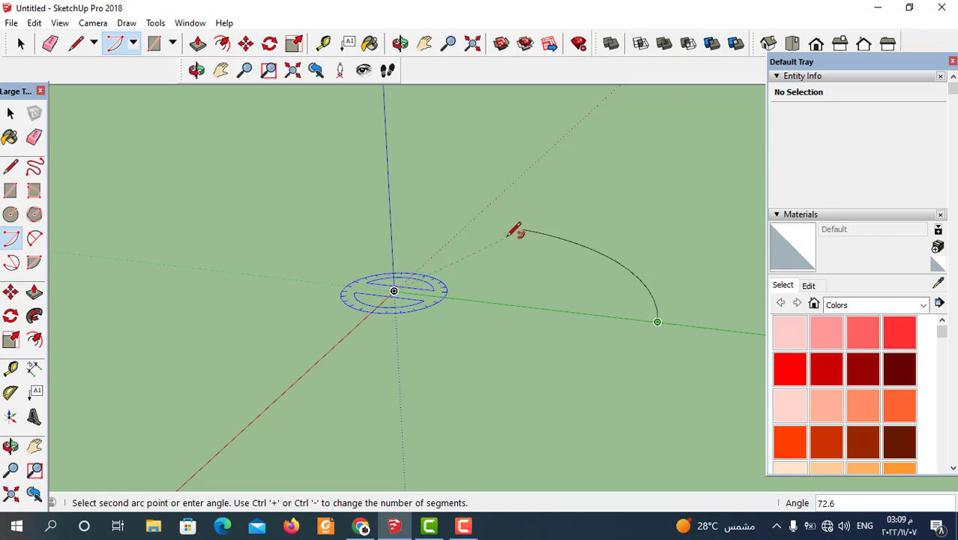
{"action": "left_click", "coordinate": [521, 229]}
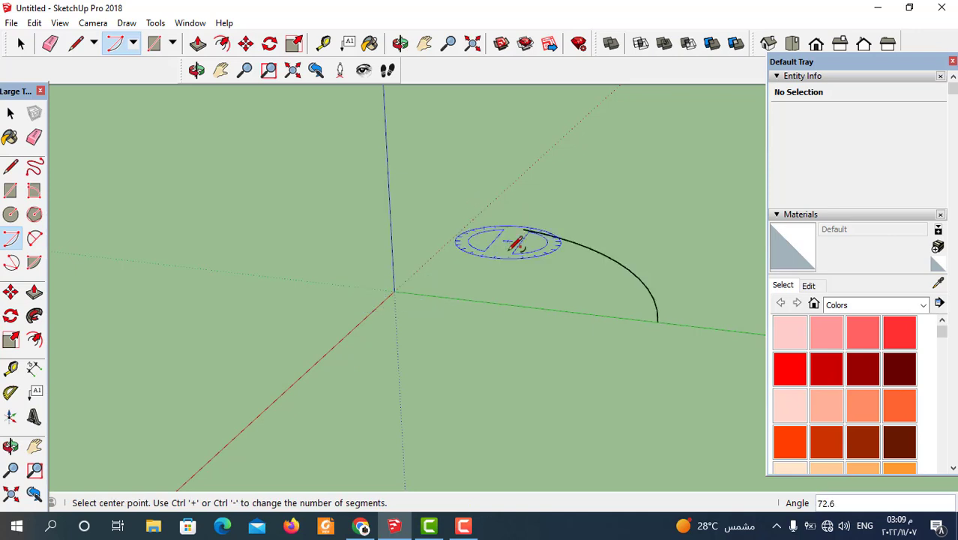
- Draw a concentric 90° arc around the origin, starting on the green axis
{"action": "left_click", "coordinate": [395, 289]}
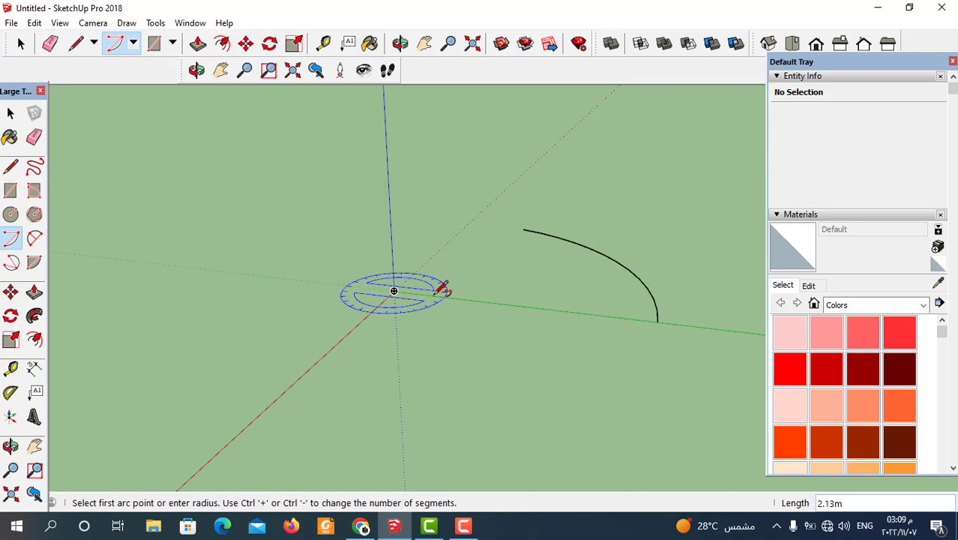
{"action": "left_click", "coordinate": [551, 310]}
{"action": "type", "text": "90"}
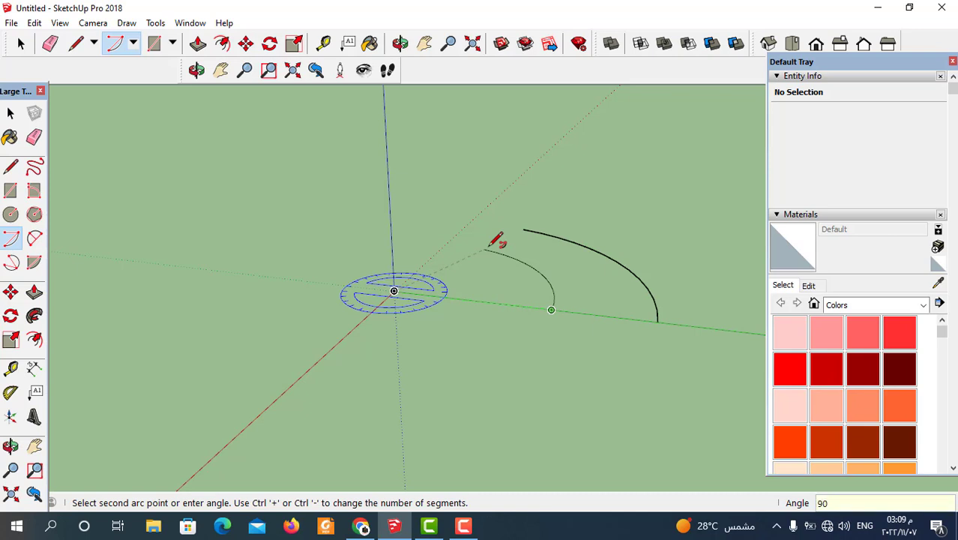
{"action": "key", "text": "Return"}
{"action": "scroll", "coordinate": [494, 240], "scroll_direction": "up", "scroll_amount": 2}
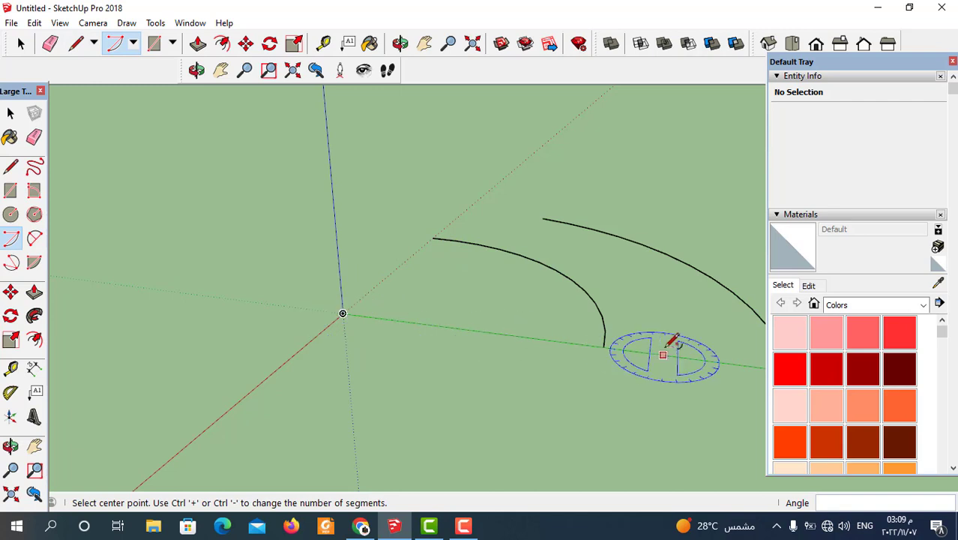
{"action": "scroll", "coordinate": [406, 253], "scroll_direction": "down", "scroll_amount": 1}
{"action": "scroll", "coordinate": [416, 254], "scroll_direction": "down", "scroll_amount": 1}
{"action": "scroll", "coordinate": [412, 259], "scroll_direction": "down", "scroll_amount": 3}
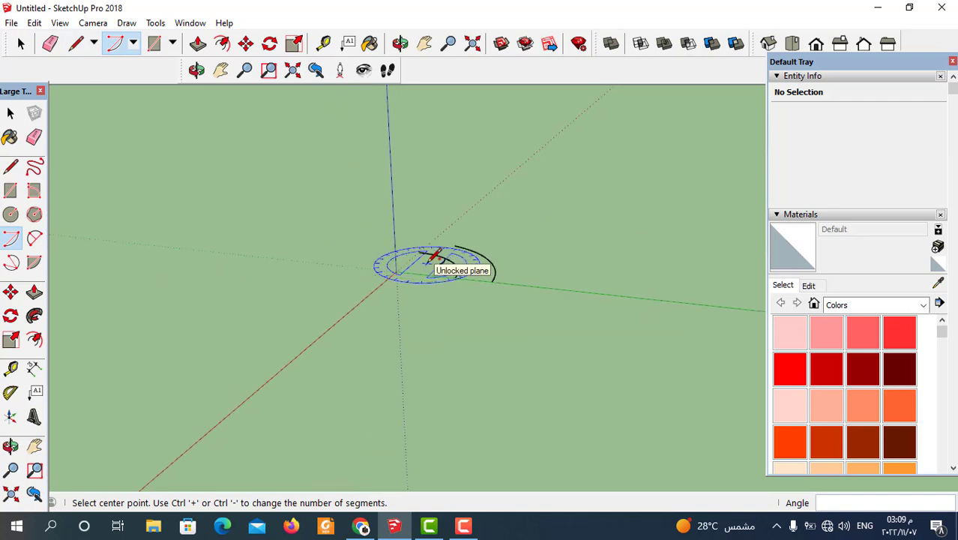
{"action": "mouse_move", "coordinate": [438, 261]}
{"action": "middle_mouse_down"}
{"action": "mouse_move", "coordinate": [459, 342]}
{"action": "mouse_move", "coordinate": [513, 257]}
{"action": "middle_mouse_up"}
{"action": "scroll", "coordinate": [445, 278], "scroll_direction": "up", "scroll_amount": 2}
{"action": "scroll", "coordinate": [431, 283], "scroll_direction": "up", "scroll_amount": 2}
{"action": "scroll", "coordinate": [439, 289], "scroll_direction": "down", "scroll_amount": 1}
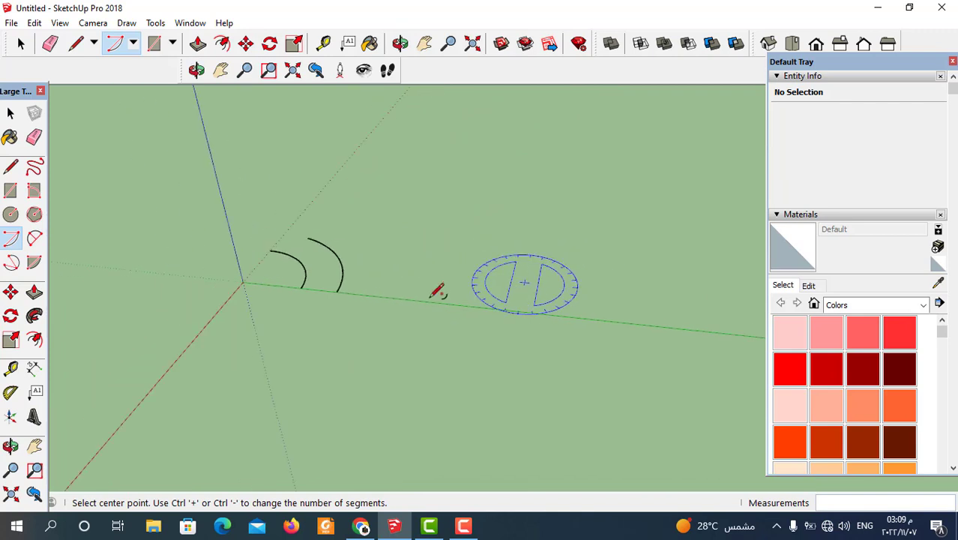
{"action": "scroll", "coordinate": [357, 278], "scroll_direction": "up", "scroll_amount": 1}
{"action": "scroll", "coordinate": [357, 278], "scroll_direction": "up", "scroll_amount": 2}
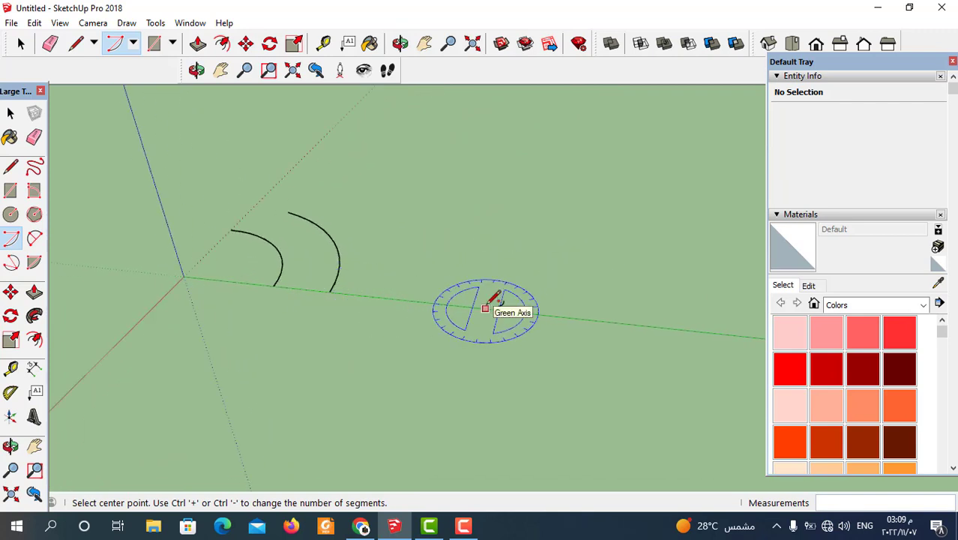
- Draw a 2 Point Arc with both ends on the green axis, bulging about 19.76 m
{"action": "left_click", "coordinate": [133, 45]}
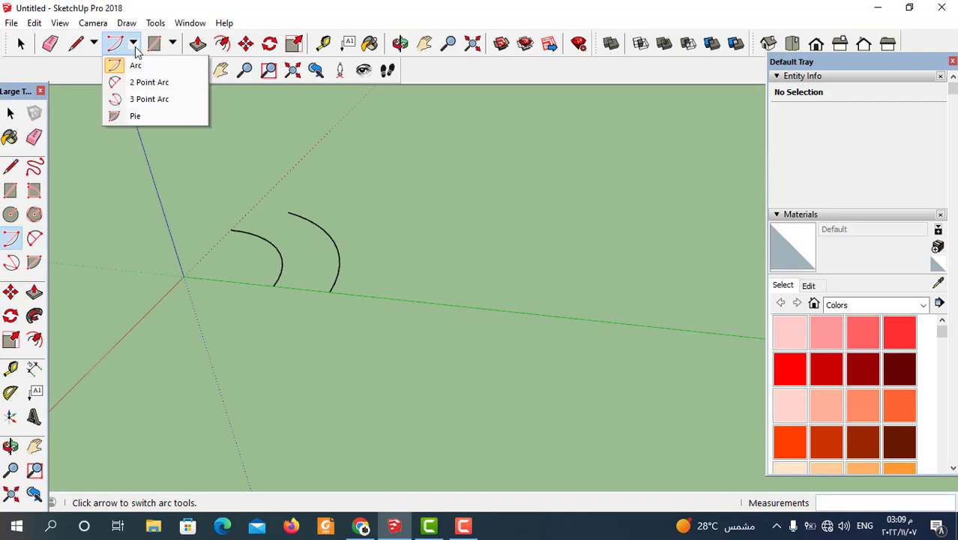
{"action": "left_click", "coordinate": [149, 83]}
{"action": "scroll", "coordinate": [263, 262], "scroll_direction": "down", "scroll_amount": 2}
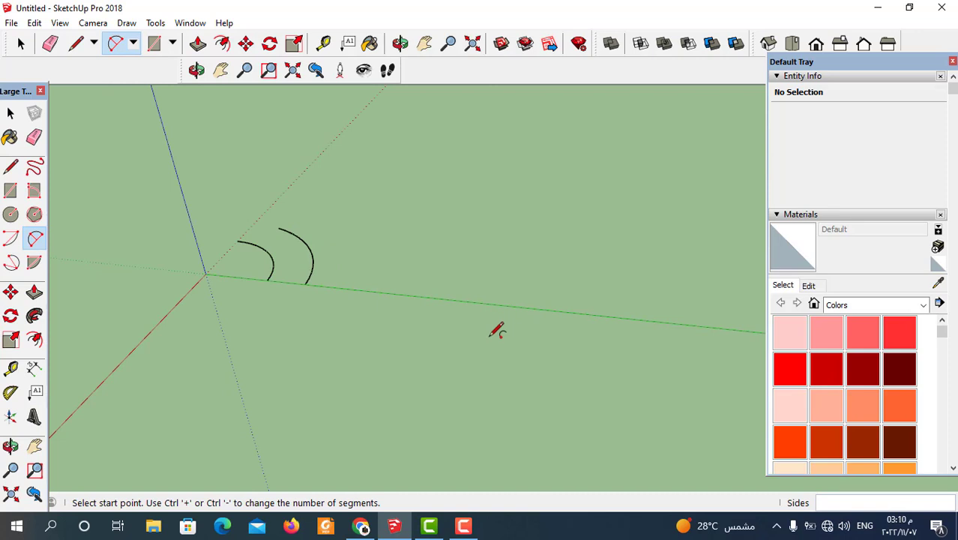
{"action": "scroll", "coordinate": [488, 325], "scroll_direction": "up", "scroll_amount": 2}
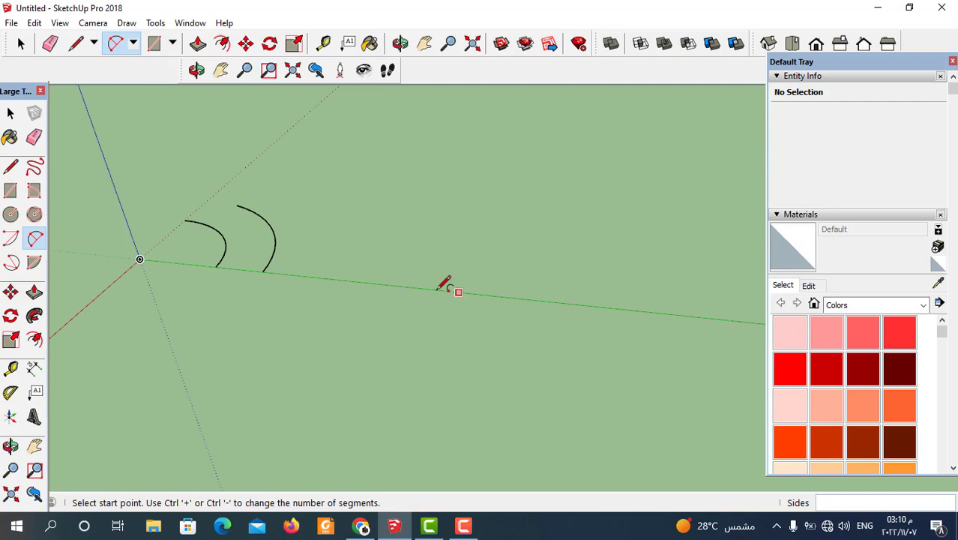
{"action": "left_click", "coordinate": [399, 285]}
{"action": "scroll", "coordinate": [402, 275], "scroll_direction": "down", "scroll_amount": 2}
{"action": "scroll", "coordinate": [419, 278], "scroll_direction": "down", "scroll_amount": 1}
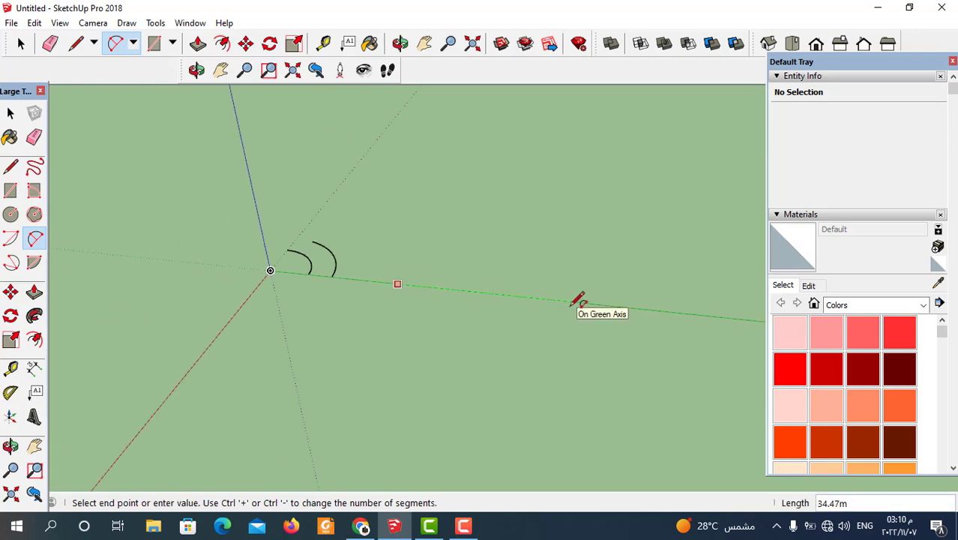
{"action": "left_click", "coordinate": [609, 306]}
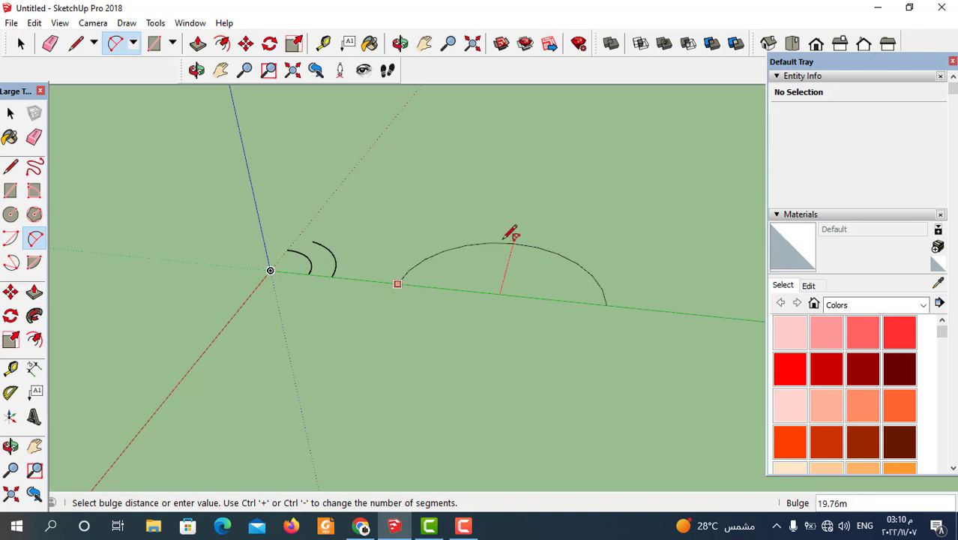
{"action": "left_click", "coordinate": [506, 239]}
{"action": "scroll", "coordinate": [457, 194], "scroll_direction": "down", "scroll_amount": 3}
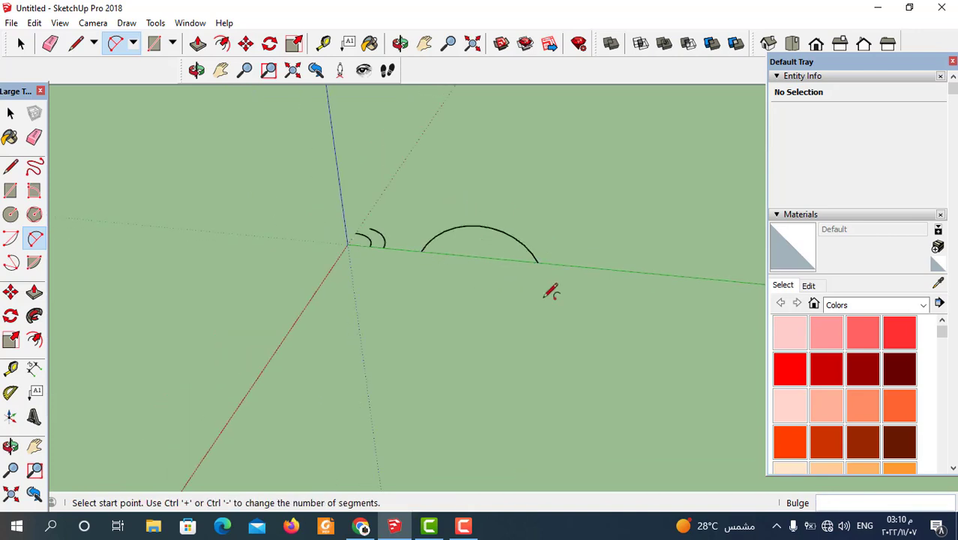
{"action": "mouse_move", "coordinate": [415, 206]}
{"action": "middle_mouse_down"}
{"action": "mouse_move", "coordinate": [534, 260]}
{"action": "mouse_move", "coordinate": [459, 274]}
{"action": "mouse_move", "coordinate": [582, 205]}
{"action": "mouse_move", "coordinate": [517, 240]}
{"action": "mouse_move", "coordinate": [541, 196]}
{"action": "middle_mouse_up"}
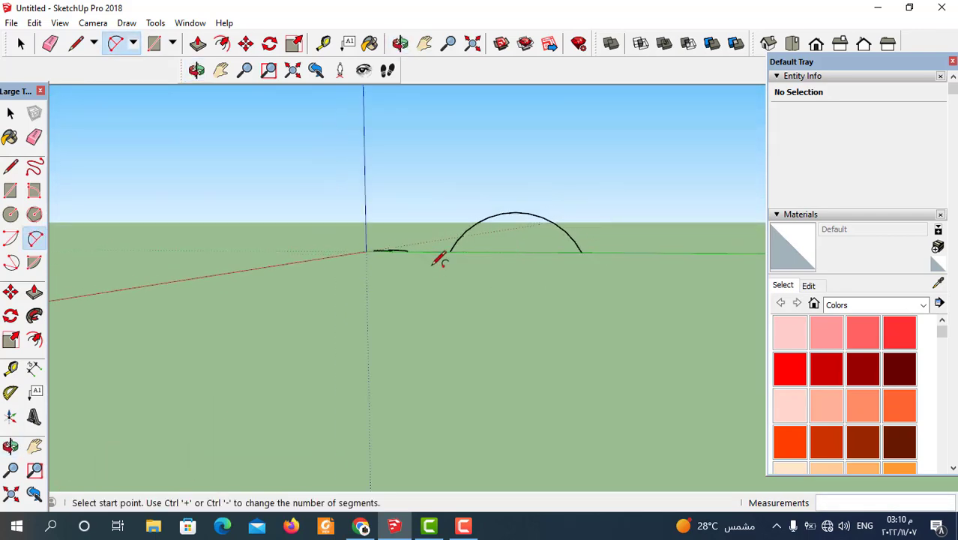
- Draw a fourth two-point arc off the green axis, beside the earlier arcs
{"action": "mouse_move", "coordinate": [509, 275]}
{"action": "middle_mouse_down"}
{"action": "mouse_move", "coordinate": [457, 342]}
{"action": "mouse_move", "coordinate": [475, 316]}
{"action": "mouse_move", "coordinate": [451, 375]}
{"action": "mouse_move", "coordinate": [516, 314]}
{"action": "mouse_move", "coordinate": [449, 323]}
{"action": "middle_mouse_up"}
{"action": "left_click", "coordinate": [475, 301]}
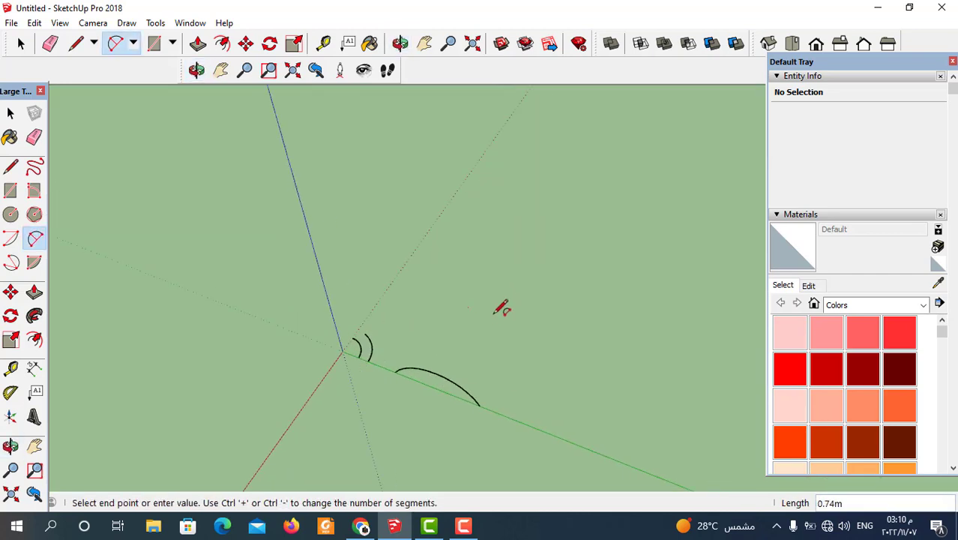
{"action": "scroll", "coordinate": [543, 328], "scroll_direction": "up", "scroll_amount": 2}
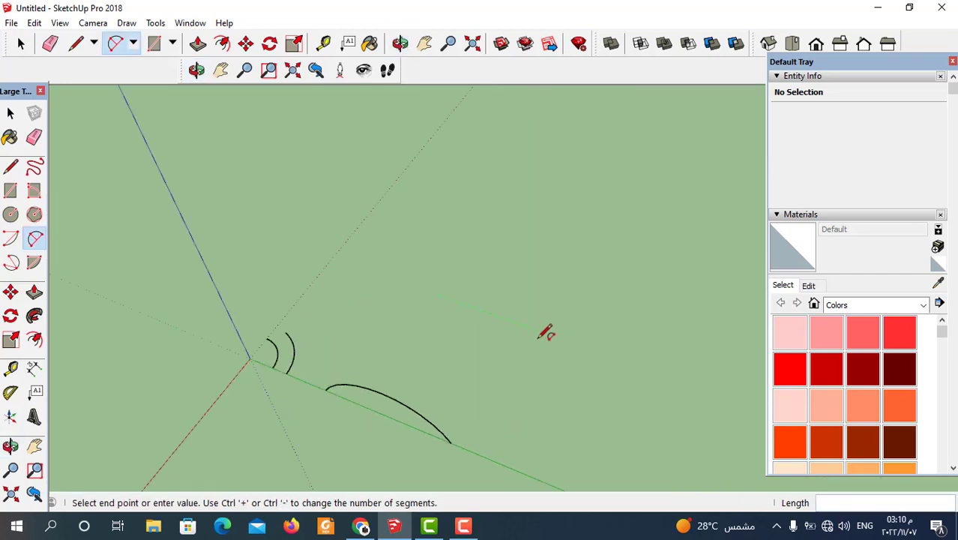
{"action": "left_click", "coordinate": [620, 358]}
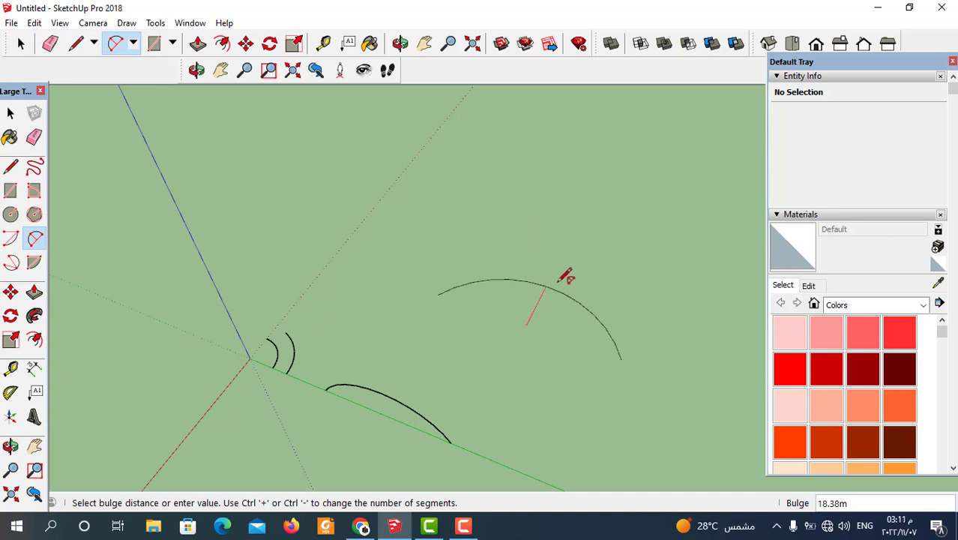
{"action": "left_click", "coordinate": [569, 260]}
{"action": "scroll", "coordinate": [509, 299], "scroll_direction": "down", "scroll_amount": 4}
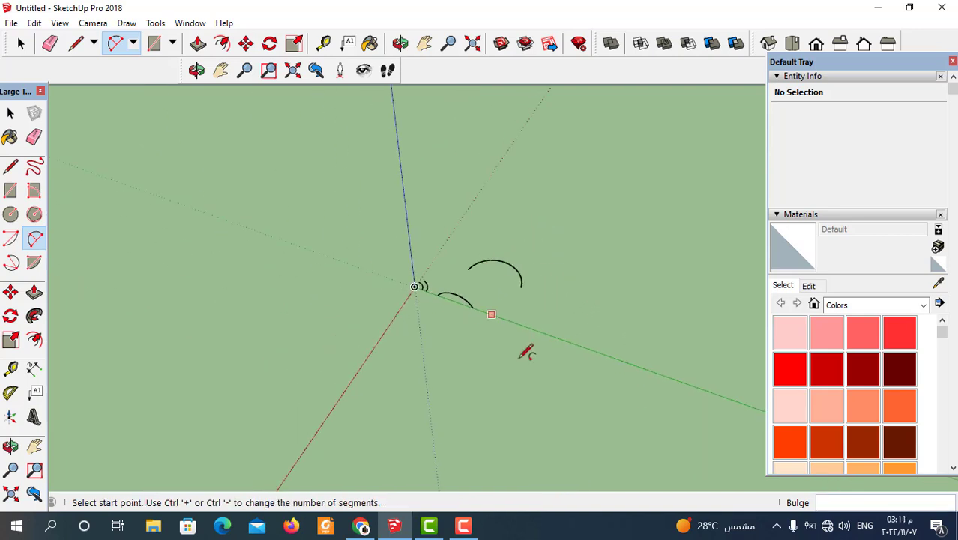
{"action": "mouse_move", "coordinate": [524, 348]}
{"action": "middle_mouse_down"}
{"action": "mouse_move", "coordinate": [557, 320]}
{"action": "mouse_move", "coordinate": [517, 310]}
{"action": "mouse_move", "coordinate": [524, 346]}
{"action": "middle_mouse_up"}
{"action": "scroll", "coordinate": [517, 307], "scroll_direction": "up", "scroll_amount": 2}
{"action": "scroll", "coordinate": [499, 306], "scroll_direction": "up", "scroll_amount": 1}
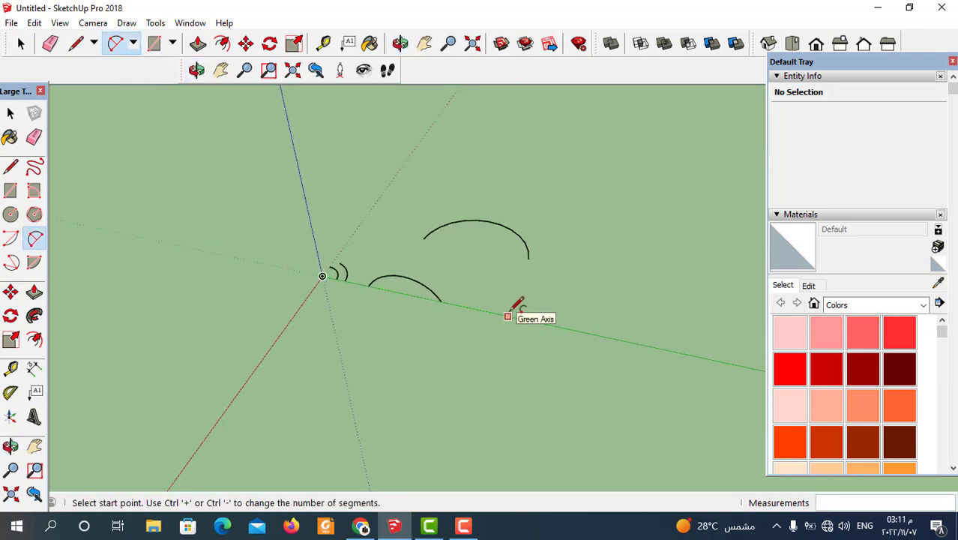
- Draw a large, nearly circular 3 Point Arc through two points on the green axis
{"action": "left_click", "coordinate": [136, 46]}
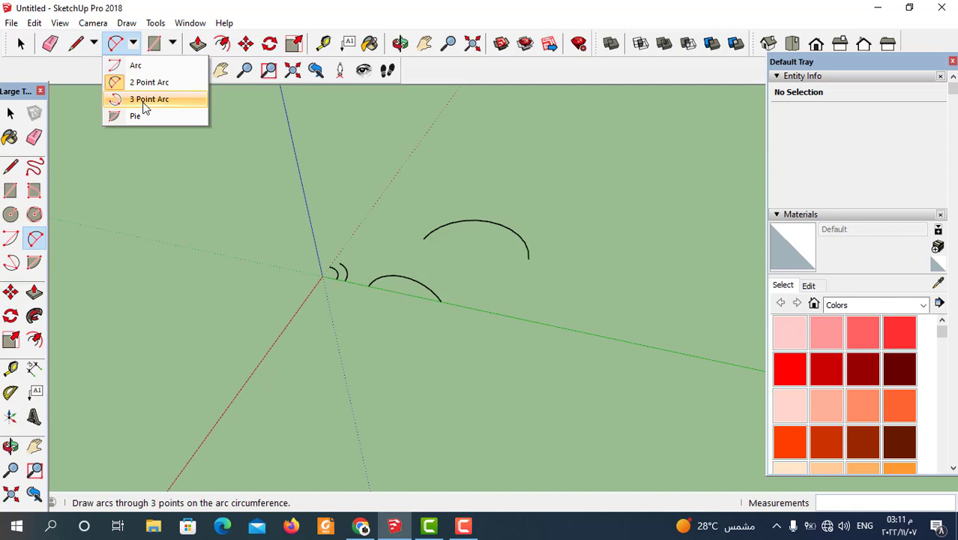
{"action": "left_click", "coordinate": [145, 100]}
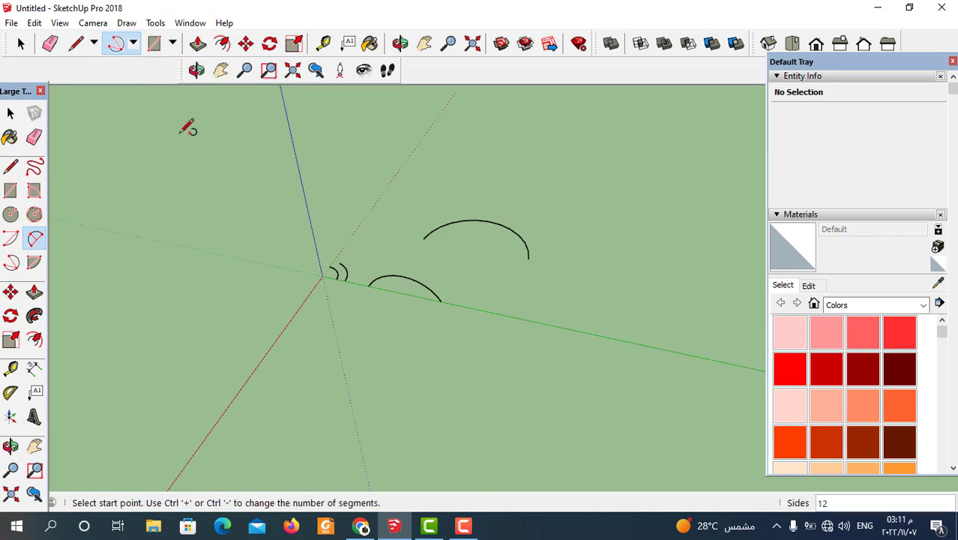
{"action": "scroll", "coordinate": [278, 203], "scroll_direction": "down", "scroll_amount": 1}
{"action": "scroll", "coordinate": [278, 203], "scroll_direction": "down", "scroll_amount": 2}
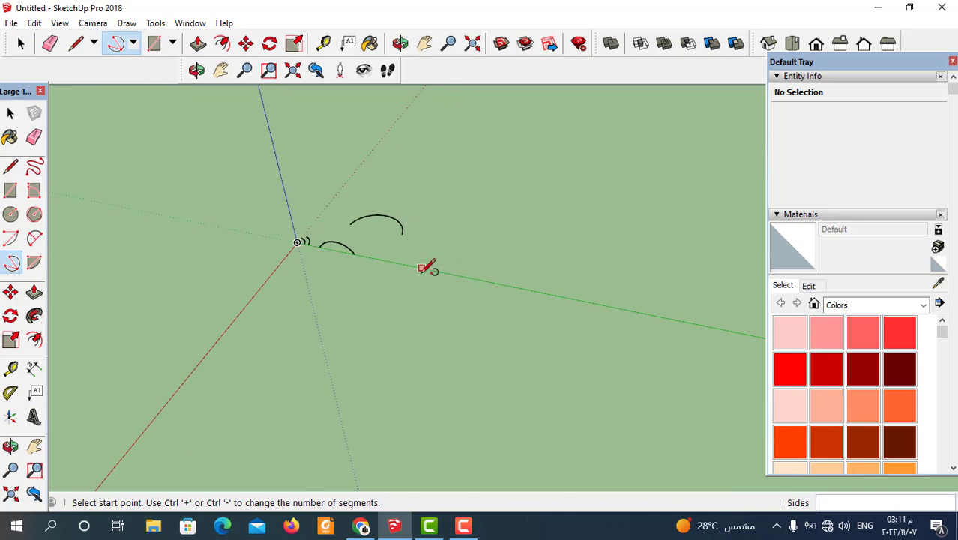
{"action": "mouse_move", "coordinate": [413, 286]}
{"action": "middle_mouse_down"}
{"action": "mouse_move", "coordinate": [445, 278]}
{"action": "mouse_move", "coordinate": [434, 271]}
{"action": "middle_mouse_up"}
{"action": "scroll", "coordinate": [420, 263], "scroll_direction": "up", "scroll_amount": 2}
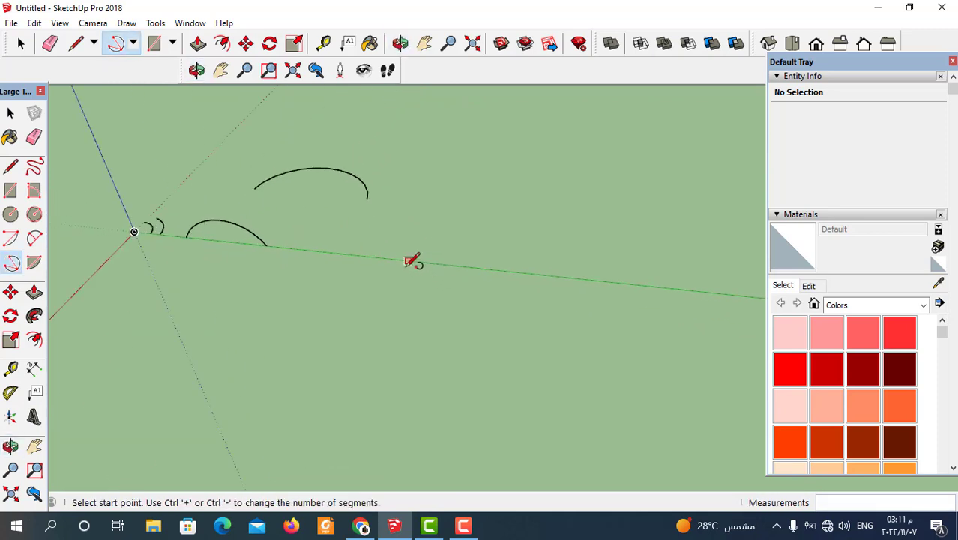
{"action": "left_click", "coordinate": [405, 260]}
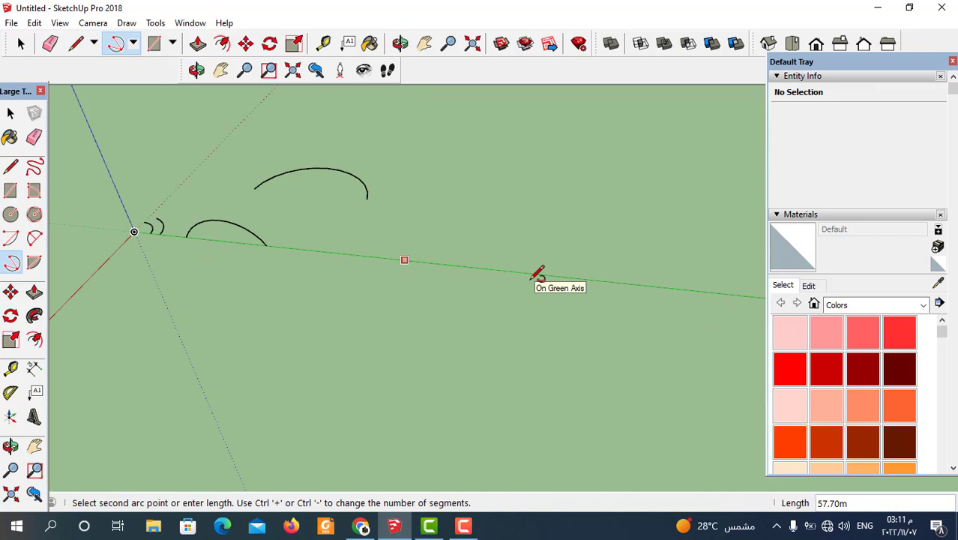
{"action": "left_click", "coordinate": [601, 281]}
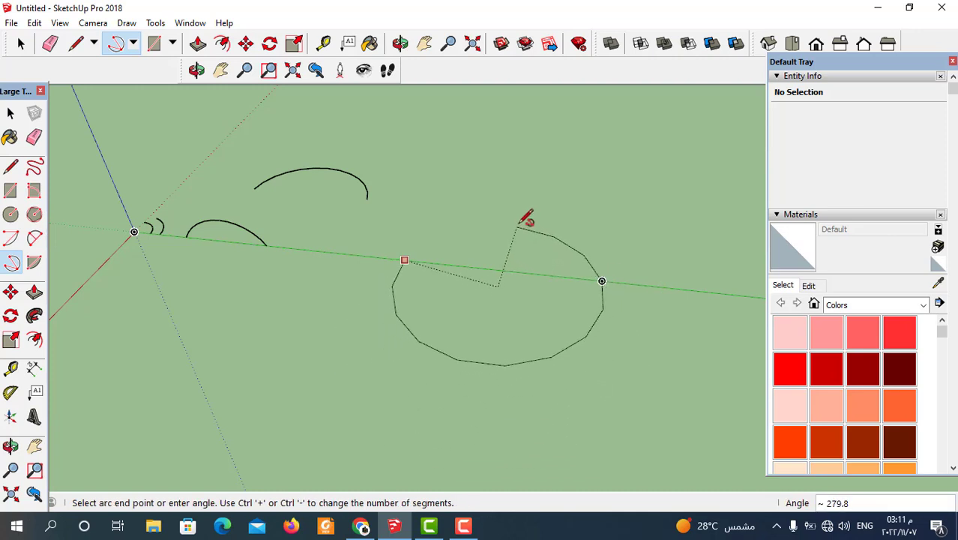
{"action": "left_click", "coordinate": [556, 240]}
- Orbit and zoom around the five arcs, then bring up the arc variants list
{"action": "scroll", "coordinate": [530, 367], "scroll_direction": "up", "scroll_amount": 2}
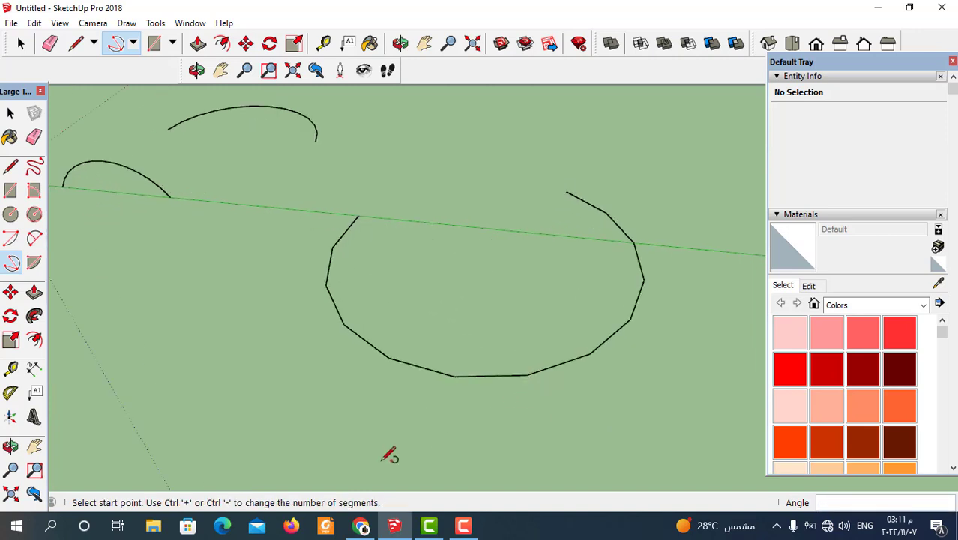
{"action": "scroll", "coordinate": [449, 341], "scroll_direction": "down", "scroll_amount": 3}
{"action": "scroll", "coordinate": [420, 354], "scroll_direction": "down", "scroll_amount": 3}
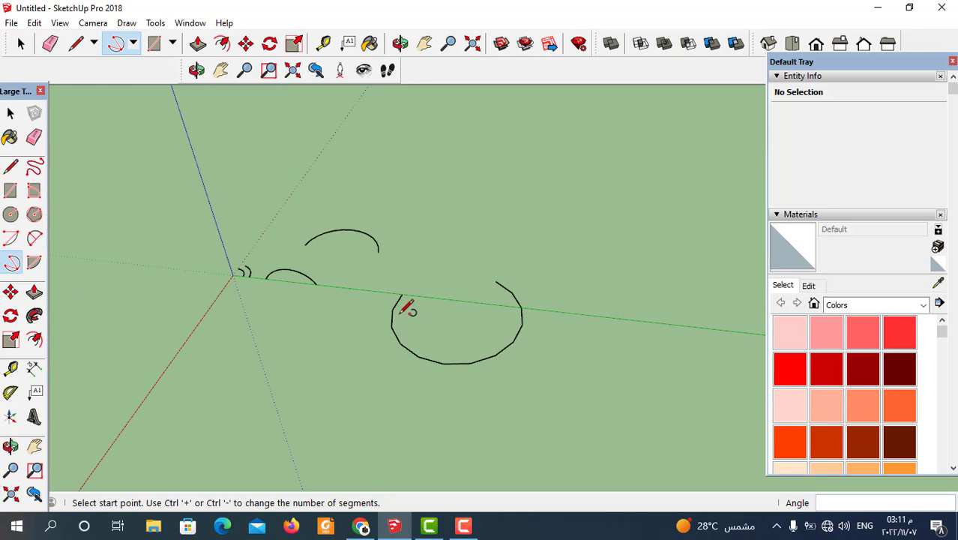
{"action": "scroll", "coordinate": [407, 307], "scroll_direction": "down", "scroll_amount": 3}
{"action": "middle_click_drag", "start_coordinate": [378, 342], "coordinate": [555, 327]}
{"action": "scroll", "coordinate": [551, 326], "scroll_direction": "up", "scroll_amount": 3}
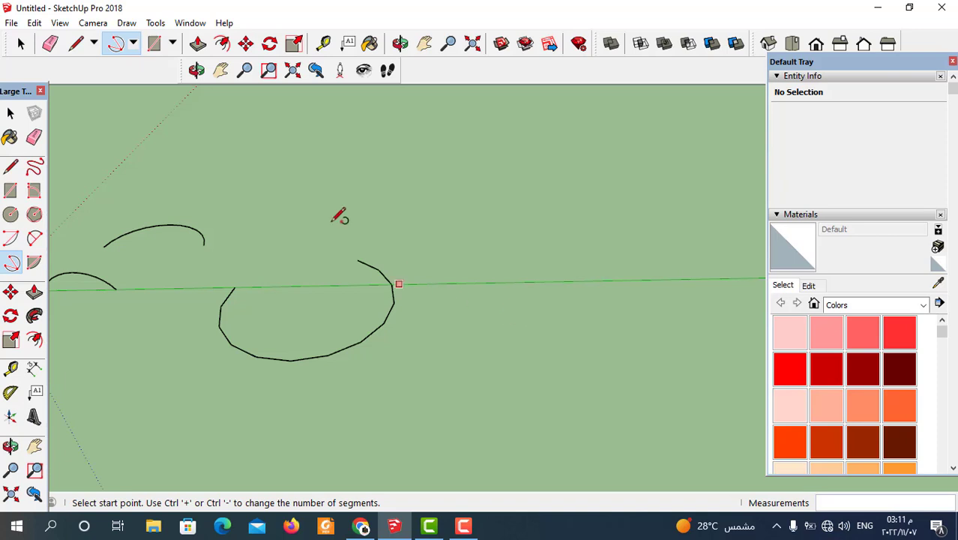
{"action": "scroll", "coordinate": [466, 267], "scroll_direction": "down", "scroll_amount": 3}
{"action": "mouse_move", "coordinate": [411, 285]}
{"action": "middle_mouse_down"}
{"action": "mouse_move", "coordinate": [403, 343]}
{"action": "mouse_move", "coordinate": [475, 228]}
{"action": "middle_mouse_up"}
{"action": "scroll", "coordinate": [435, 255], "scroll_direction": "up", "scroll_amount": 3}
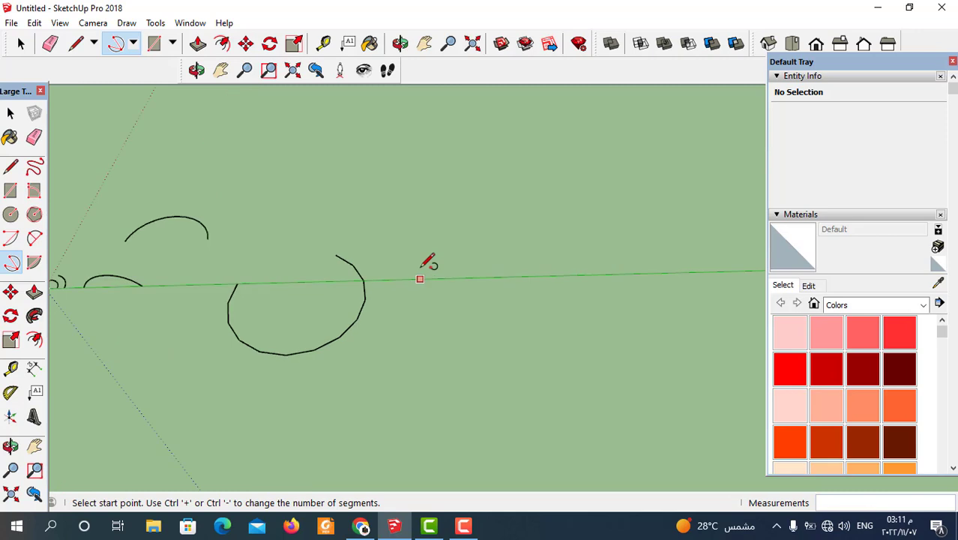
{"action": "left_click", "coordinate": [134, 45]}
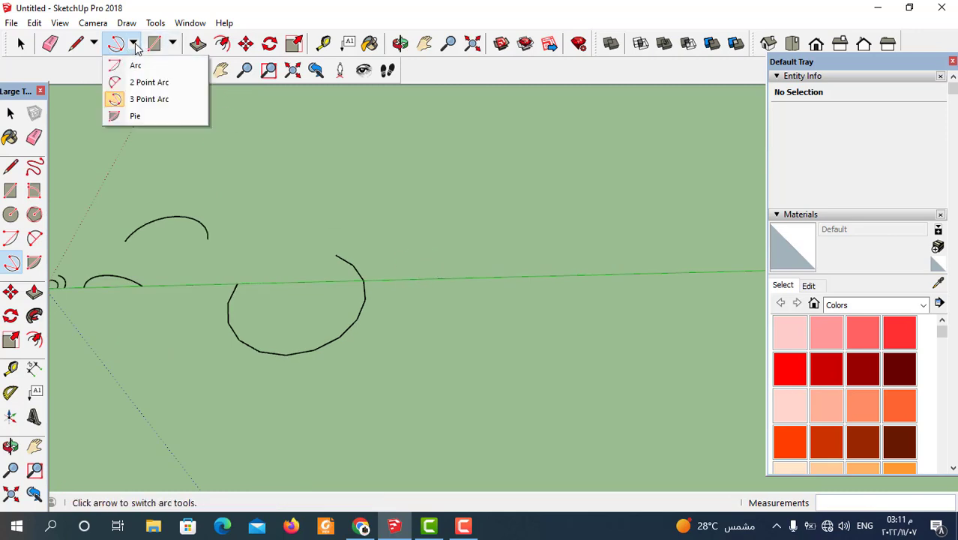
- Draw a filled 90° Pie wedge centred on the green axis
{"action": "left_click", "coordinate": [139, 118]}
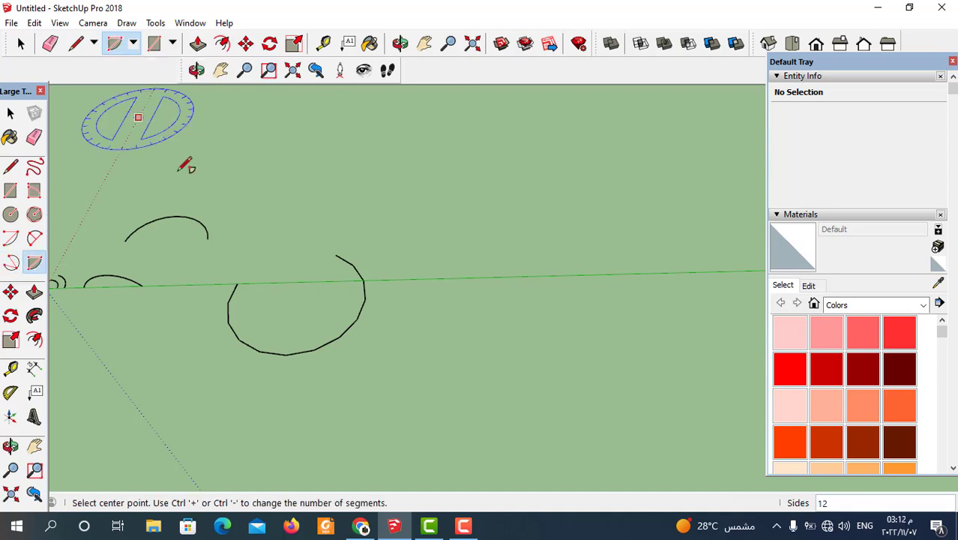
{"action": "mouse_move", "coordinate": [187, 165]}
{"action": "middle_mouse_down"}
{"action": "mouse_move", "coordinate": [246, 251]}
{"action": "mouse_move", "coordinate": [480, 287]}
{"action": "middle_mouse_up"}
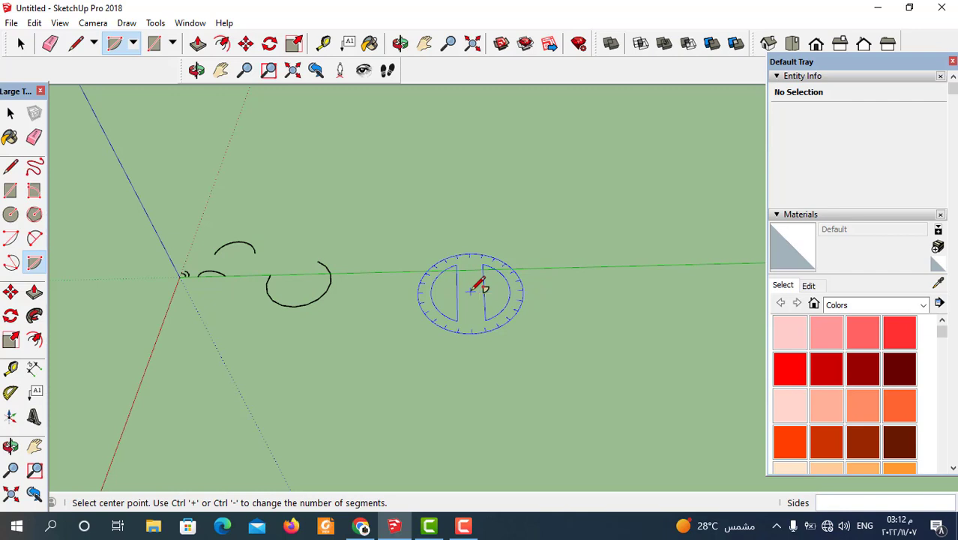
{"action": "scroll", "coordinate": [419, 266], "scroll_direction": "up", "scroll_amount": 2}
{"action": "scroll", "coordinate": [409, 270], "scroll_direction": "up", "scroll_amount": 2}
{"action": "left_click", "coordinate": [395, 267]}
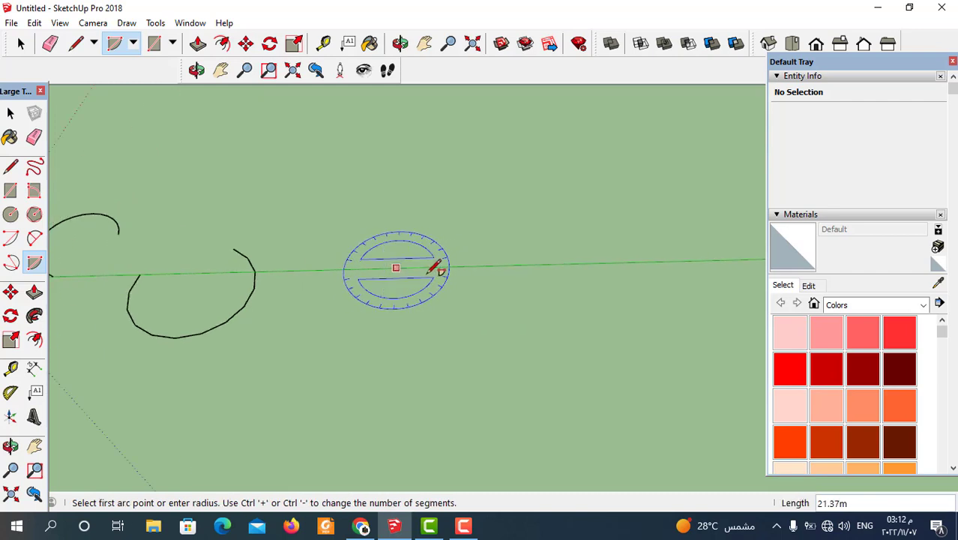
{"action": "left_click", "coordinate": [516, 264]}
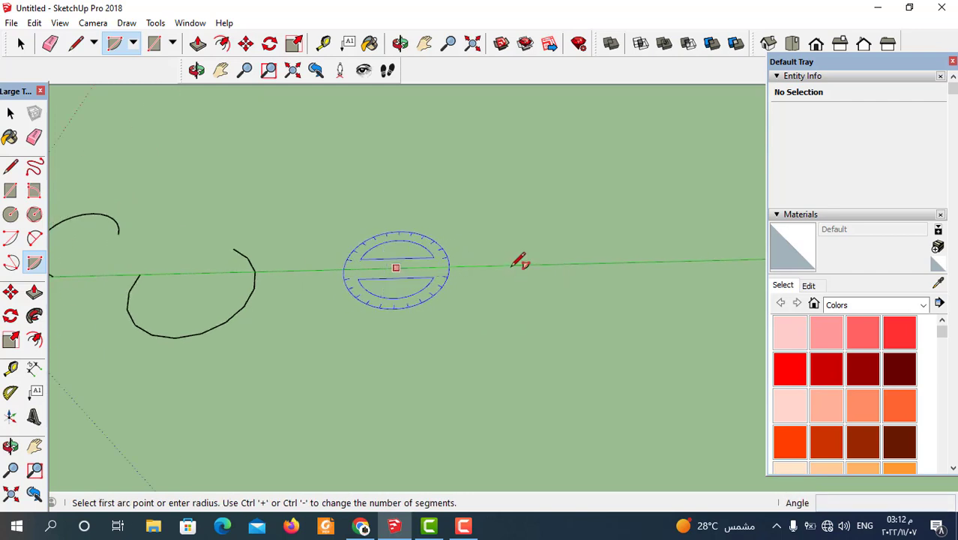
{"action": "left_click", "coordinate": [398, 207]}
- Switch to the Select tool, adjust the zoom, and bring up the arc variants list
{"action": "scroll", "coordinate": [463, 239], "scroll_direction": "up", "scroll_amount": 2}
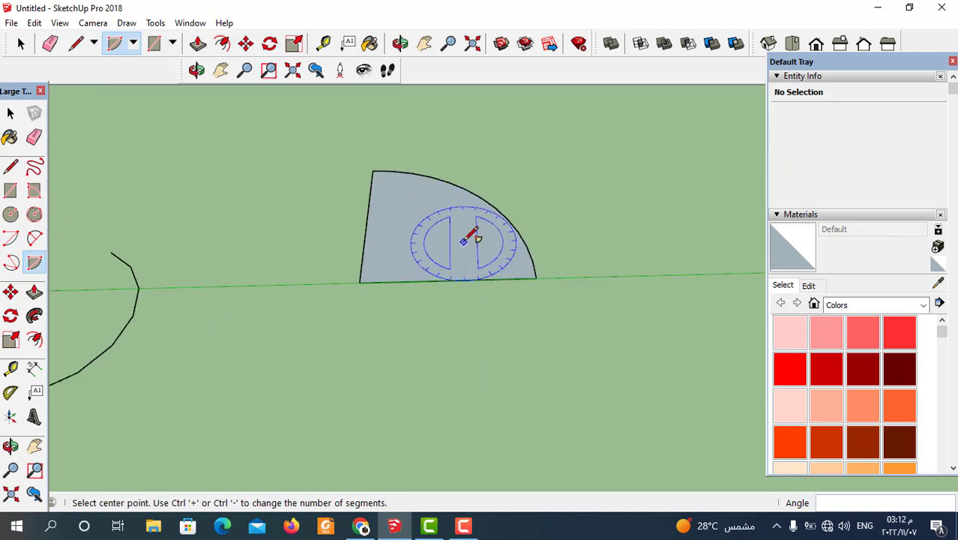
{"action": "scroll", "coordinate": [517, 300], "scroll_direction": "down", "scroll_amount": 3}
{"action": "scroll", "coordinate": [525, 316], "scroll_direction": "down", "scroll_amount": 1}
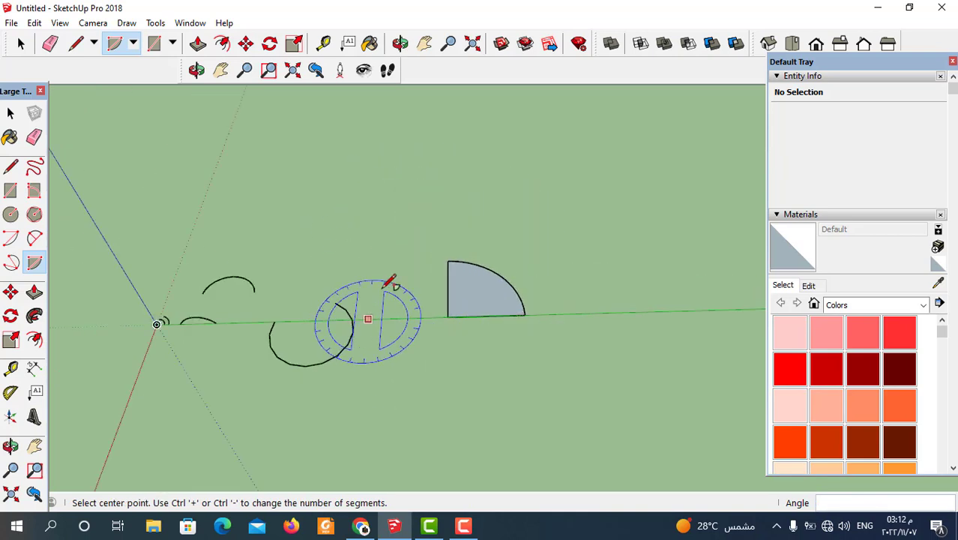
{"action": "scroll", "coordinate": [528, 341], "scroll_direction": "up", "scroll_amount": 2}
{"action": "scroll", "coordinate": [510, 322], "scroll_direction": "down", "scroll_amount": 2}
{"action": "left_click", "coordinate": [21, 44]}
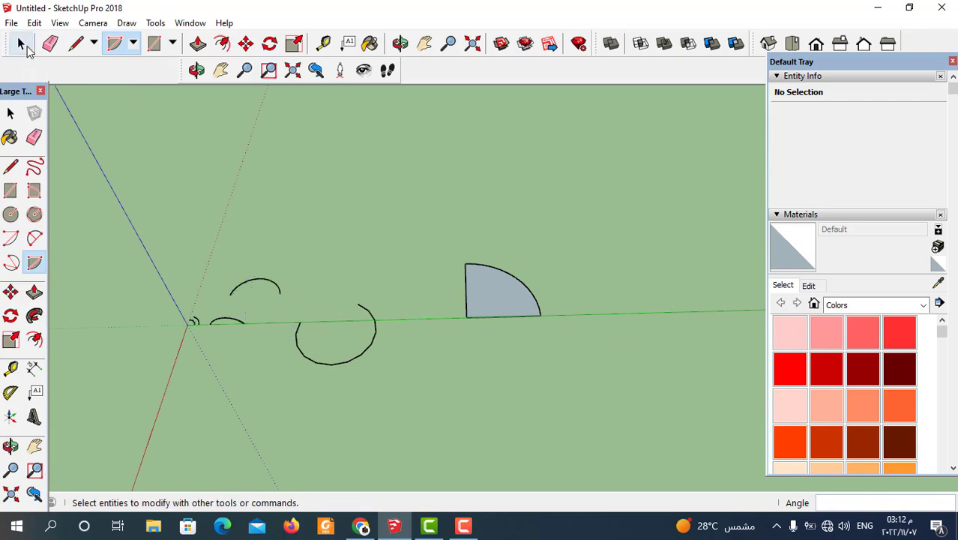
{"action": "left_click", "coordinate": [23, 45]}
{"action": "scroll", "coordinate": [197, 321], "scroll_direction": "up", "scroll_amount": 1}
{"action": "scroll", "coordinate": [208, 309], "scroll_direction": "up", "scroll_amount": 2}
{"action": "scroll", "coordinate": [262, 296], "scroll_direction": "down", "scroll_amount": 2}
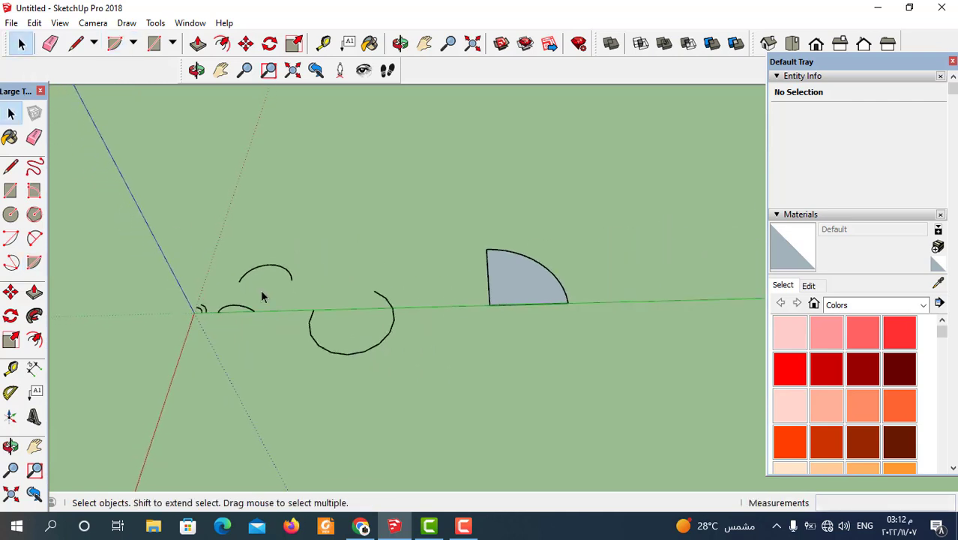
{"action": "scroll", "coordinate": [736, 330], "scroll_direction": "up", "scroll_amount": 2}
{"action": "left_click", "coordinate": [132, 44]}
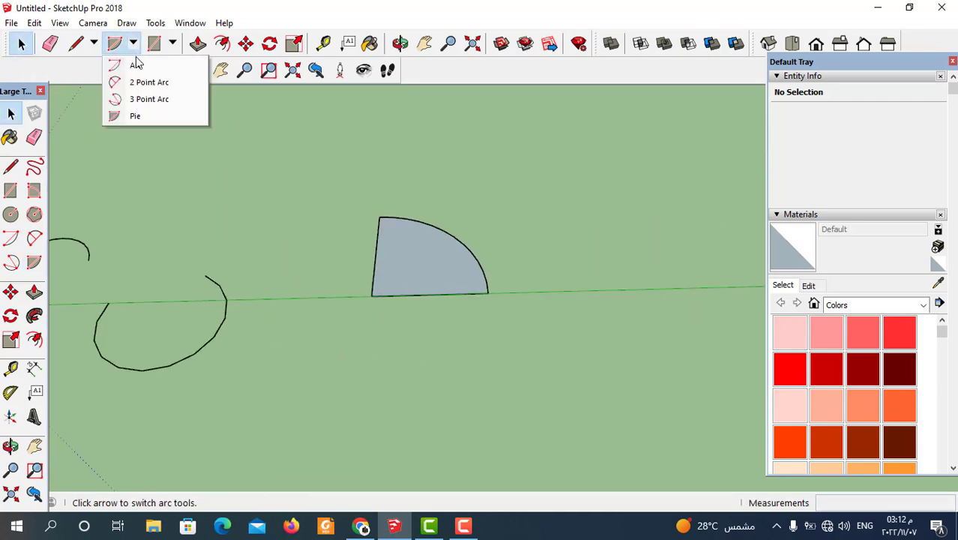
- Draw a centre-point arc sweeping about 67.4° beyond the pie wedge
{"action": "left_click", "coordinate": [136, 65]}
{"action": "scroll", "coordinate": [385, 285], "scroll_direction": "down", "scroll_amount": 2}
{"action": "scroll", "coordinate": [427, 279], "scroll_direction": "up", "scroll_amount": 3}
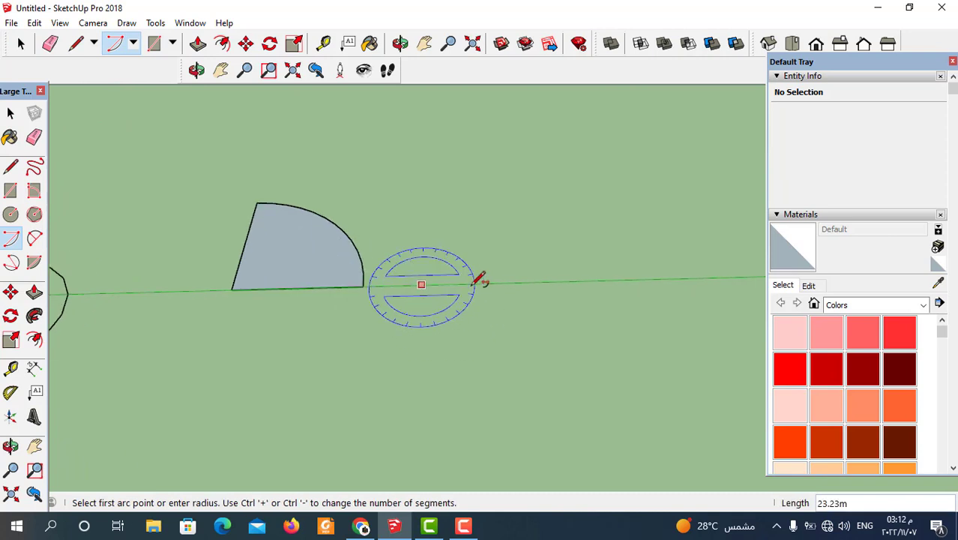
{"action": "left_click", "coordinate": [544, 282]}
{"action": "left_click", "coordinate": [466, 208]}
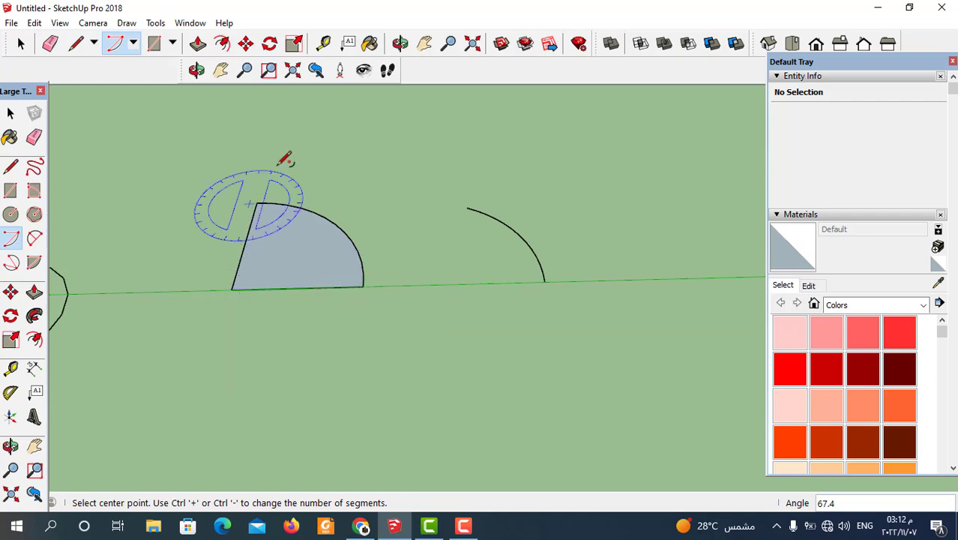
- Switch to the Select tool and zoom out to see the whole sketch
{"action": "left_click", "coordinate": [20, 45]}
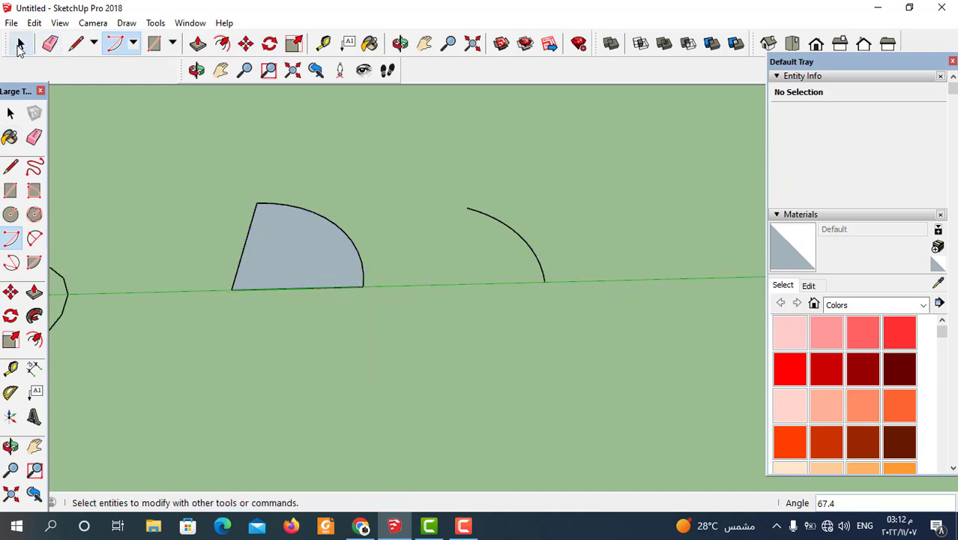
{"action": "left_click", "coordinate": [21, 45]}
{"action": "scroll", "coordinate": [530, 357], "scroll_direction": "down", "scroll_amount": 3}
{"action": "scroll", "coordinate": [461, 316], "scroll_direction": "down", "scroll_amount": 2}
{"action": "scroll", "coordinate": [439, 324], "scroll_direction": "up", "scroll_amount": 1}
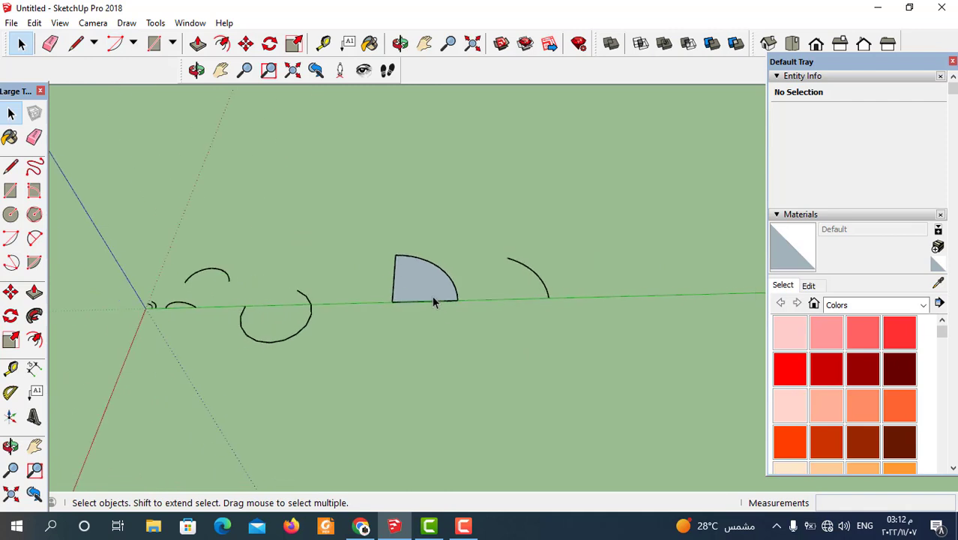
- Select the large open arc below the green axis and set its segments to 50, then 4
{"action": "scroll", "coordinate": [315, 321], "scroll_direction": "up", "scroll_amount": 1}
{"action": "left_click", "coordinate": [308, 323]}
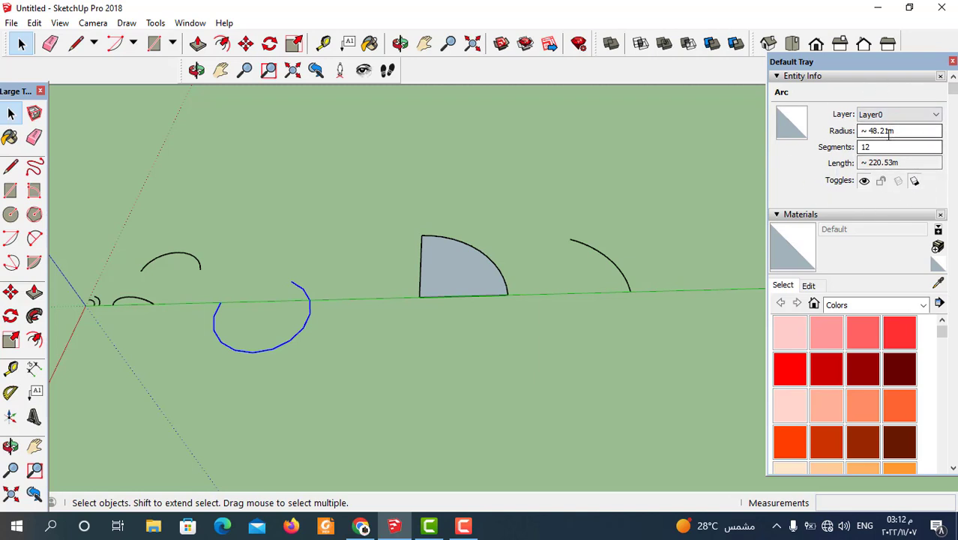
{"action": "scroll", "coordinate": [301, 322], "scroll_direction": "up", "scroll_amount": 2}
{"action": "scroll", "coordinate": [313, 352], "scroll_direction": "up", "scroll_amount": 4}
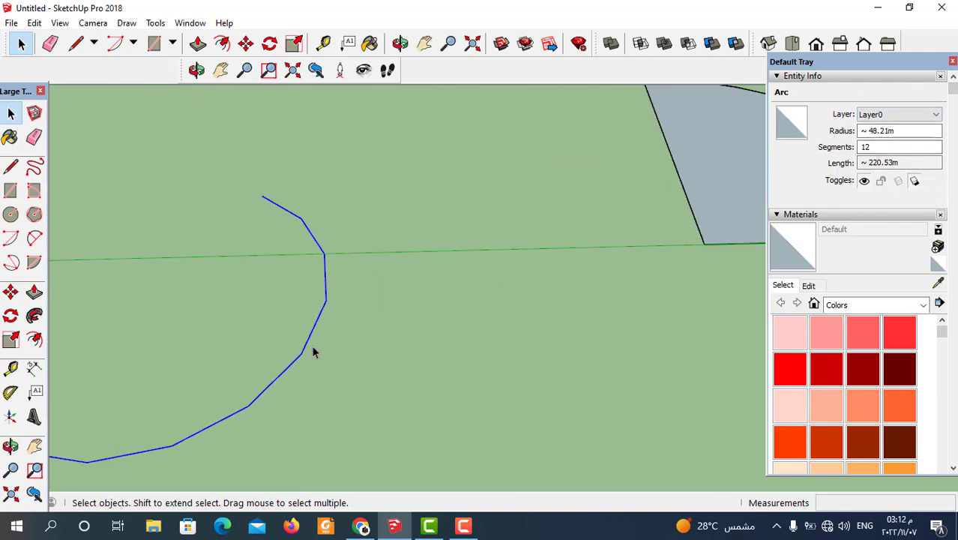
{"action": "scroll", "coordinate": [341, 362], "scroll_direction": "up", "scroll_amount": 2}
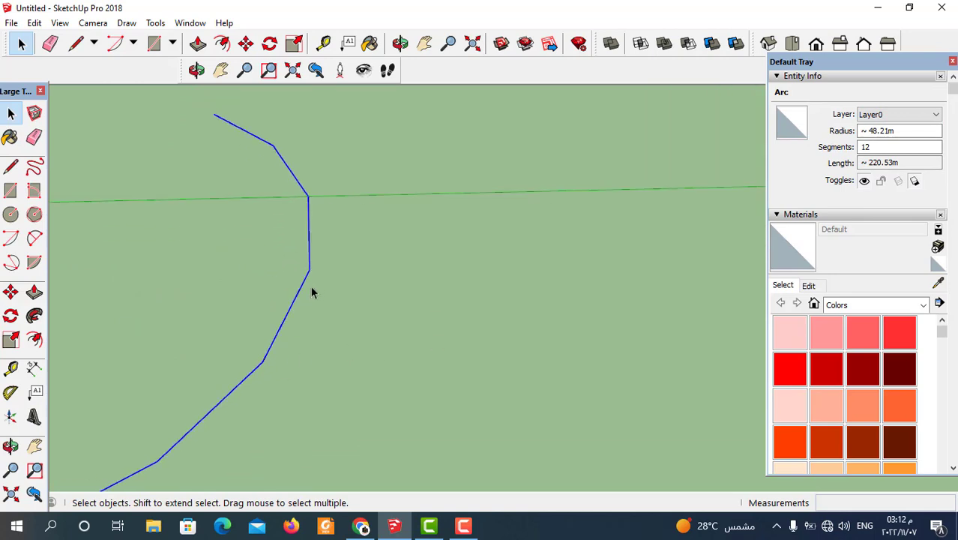
{"action": "double_click", "coordinate": [868, 147]}
{"action": "type", "text": "50"}
{"action": "key", "text": "Return"}
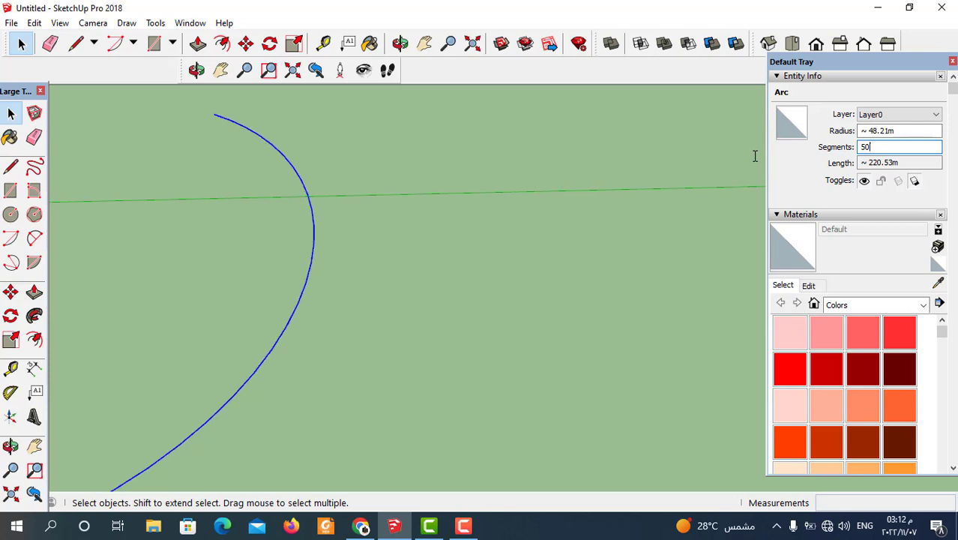
{"action": "double_click", "coordinate": [865, 147]}
{"action": "type", "text": "4"}
{"action": "key", "text": "Return"}
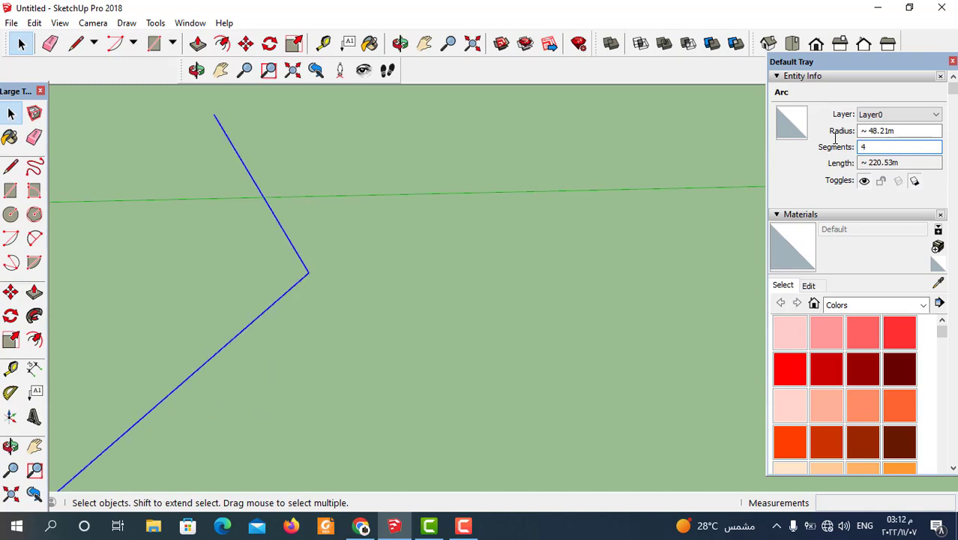
- Change the selected arc's radius to 70 m in Entity Info
{"action": "scroll", "coordinate": [351, 240], "scroll_direction": "down", "scroll_amount": 4}
{"action": "scroll", "coordinate": [274, 314], "scroll_direction": "down", "scroll_amount": 2}
{"action": "scroll", "coordinate": [324, 281], "scroll_direction": "up", "scroll_amount": 1}
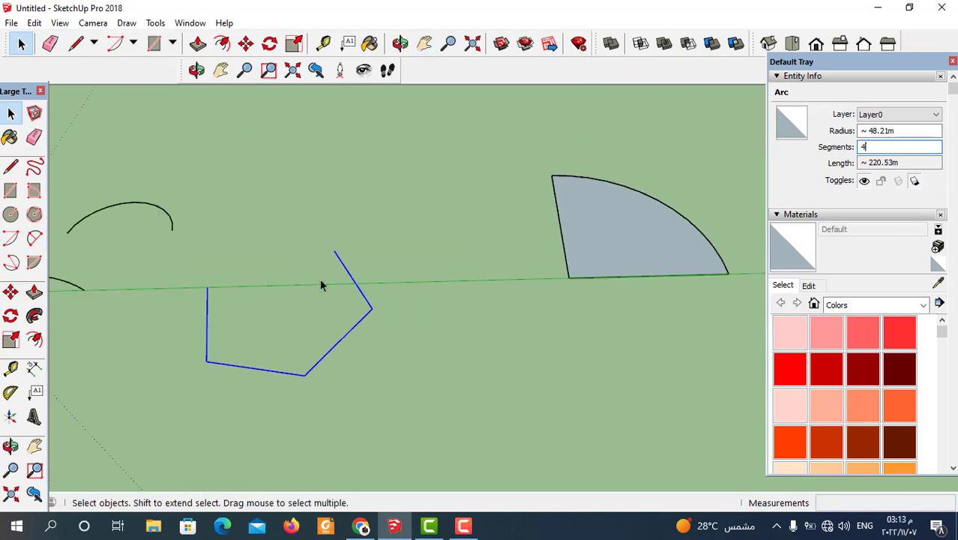
{"action": "scroll", "coordinate": [269, 309], "scroll_direction": "down", "scroll_amount": 1}
{"action": "left_click", "coordinate": [896, 131]}
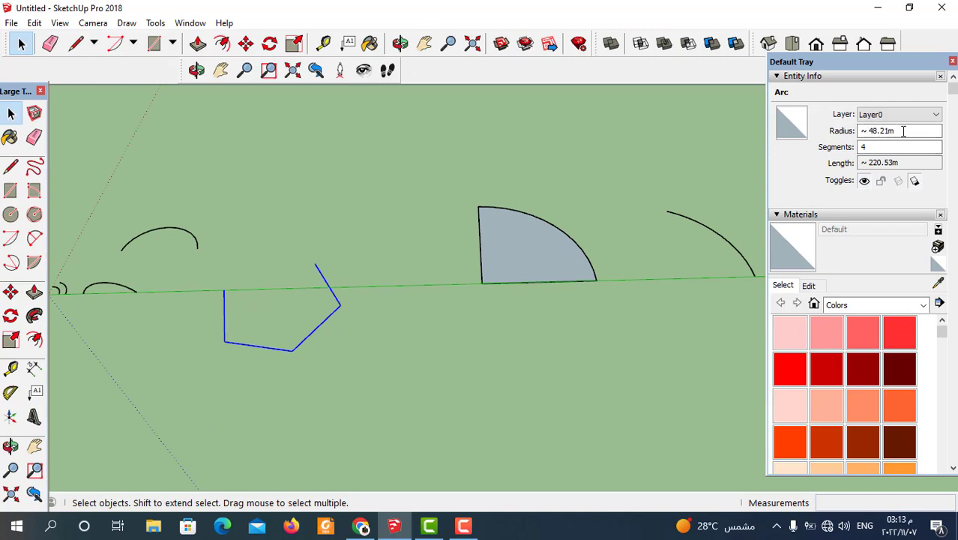
{"action": "left_click_drag", "start_coordinate": [903, 132], "coordinate": [845, 131]}
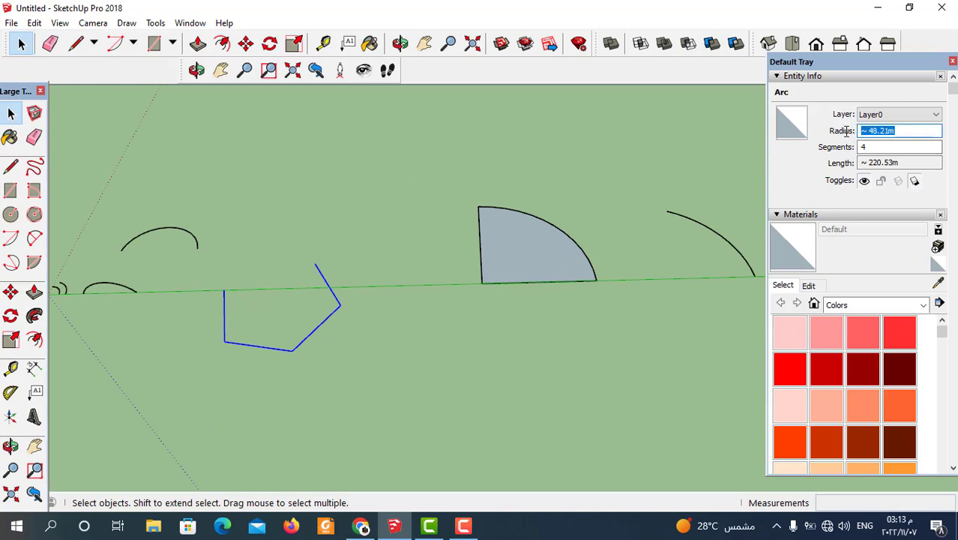
{"action": "type", "text": "70"}
{"action": "key", "text": "Return"}
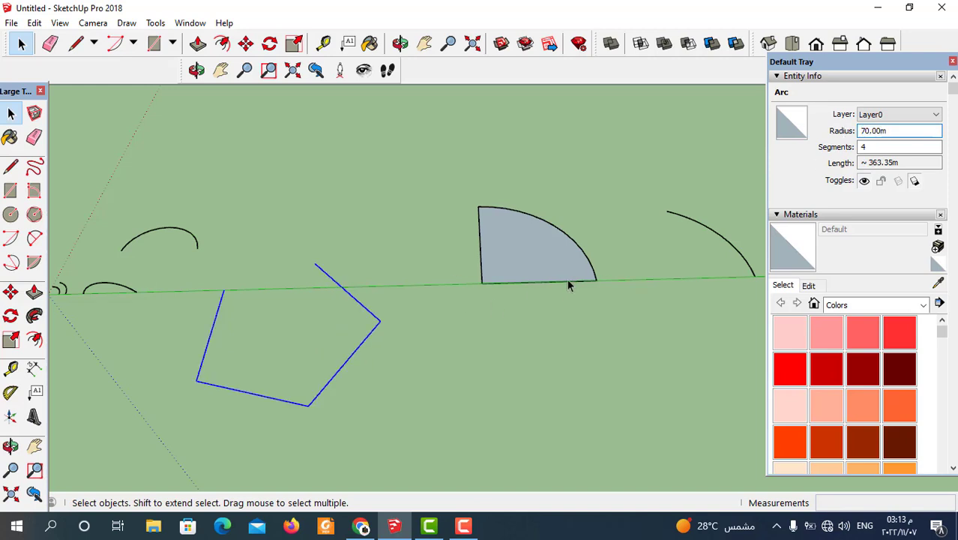
- Select the arc lying to the right of the quarter-circle pie wedge
{"action": "left_click", "coordinate": [518, 343]}
{"action": "scroll", "coordinate": [483, 309], "scroll_direction": "down", "scroll_amount": 3}
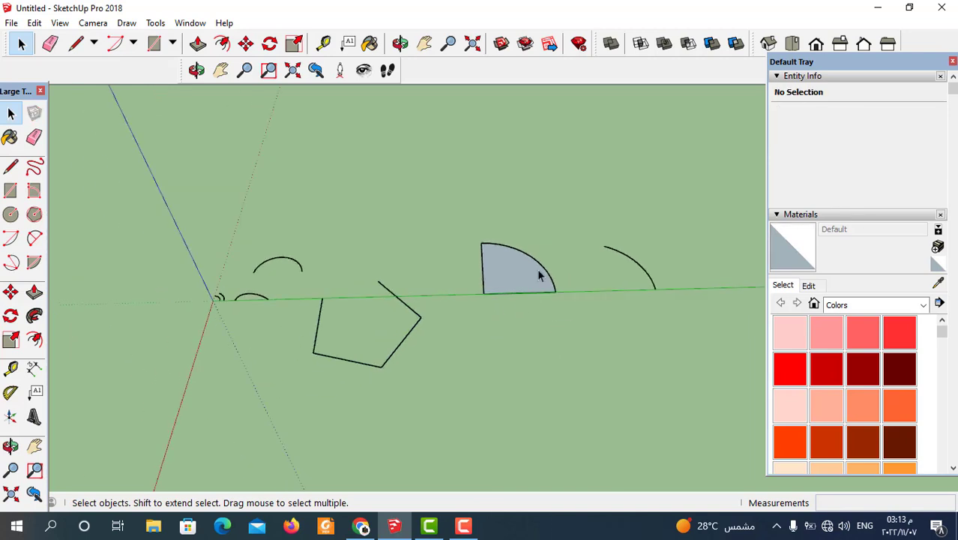
{"action": "left_click", "coordinate": [530, 278]}
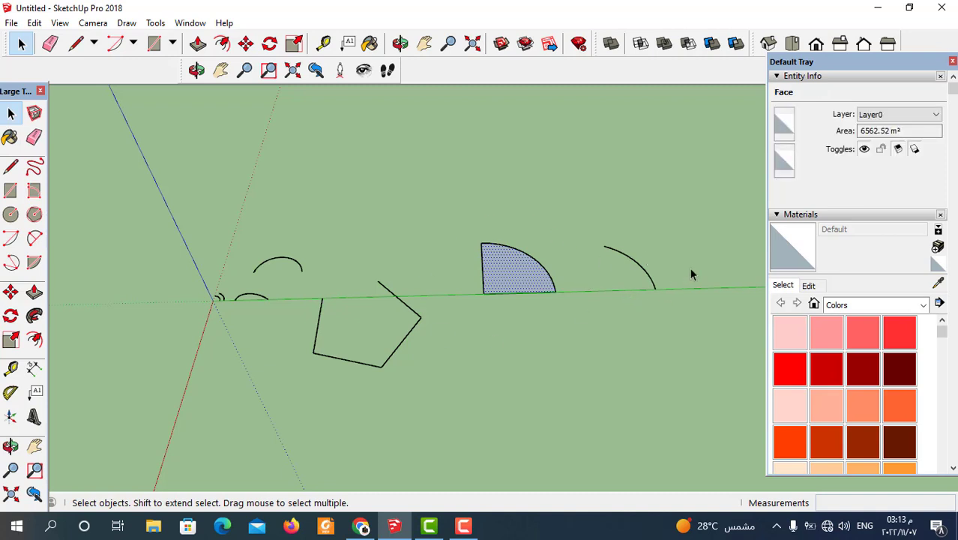
{"action": "left_click", "coordinate": [647, 276]}
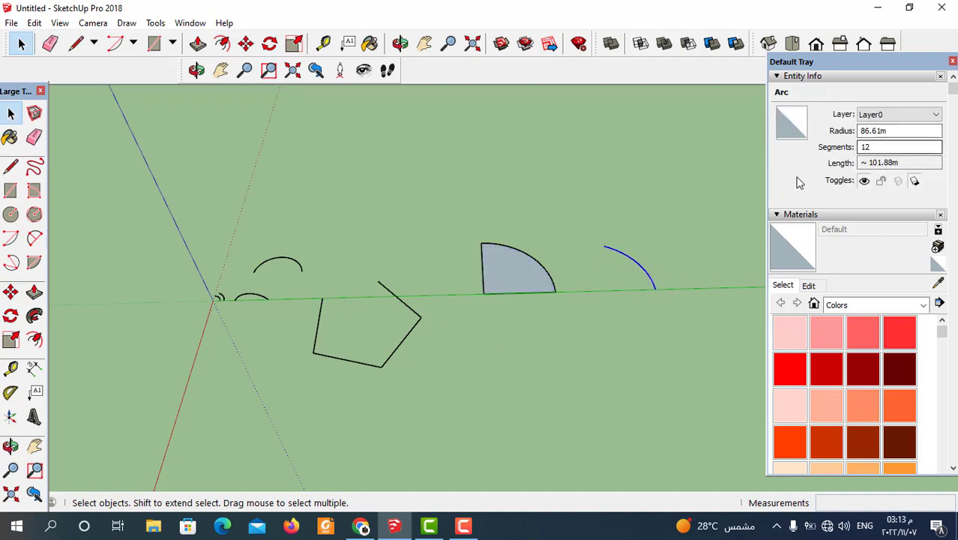
{"action": "left_click", "coordinate": [624, 341]}
{"action": "scroll", "coordinate": [630, 278], "scroll_direction": "up", "scroll_amount": 2}
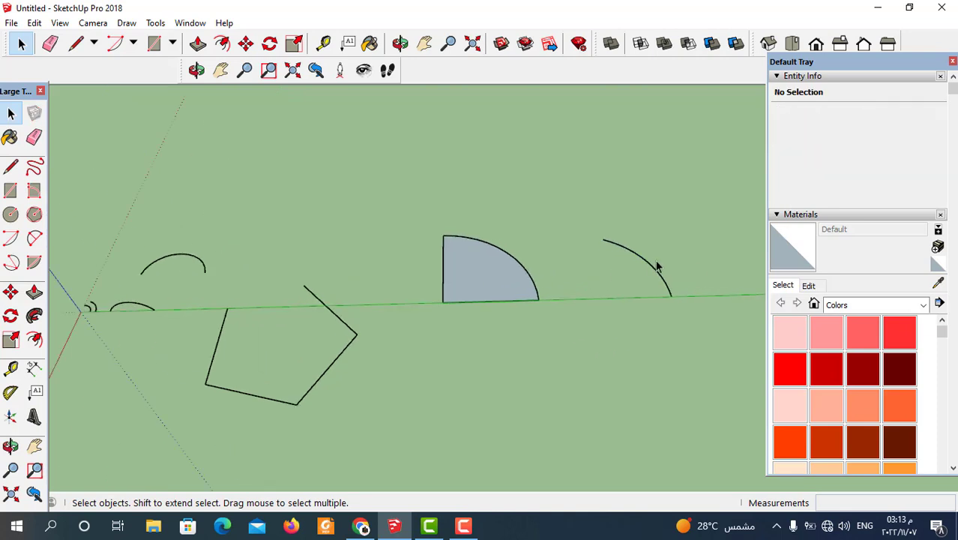
{"action": "left_click", "coordinate": [651, 267]}
- Set the arc's Entity Info radius to 200 m, shortening it to about 97.06 m
{"action": "left_click", "coordinate": [907, 165]}
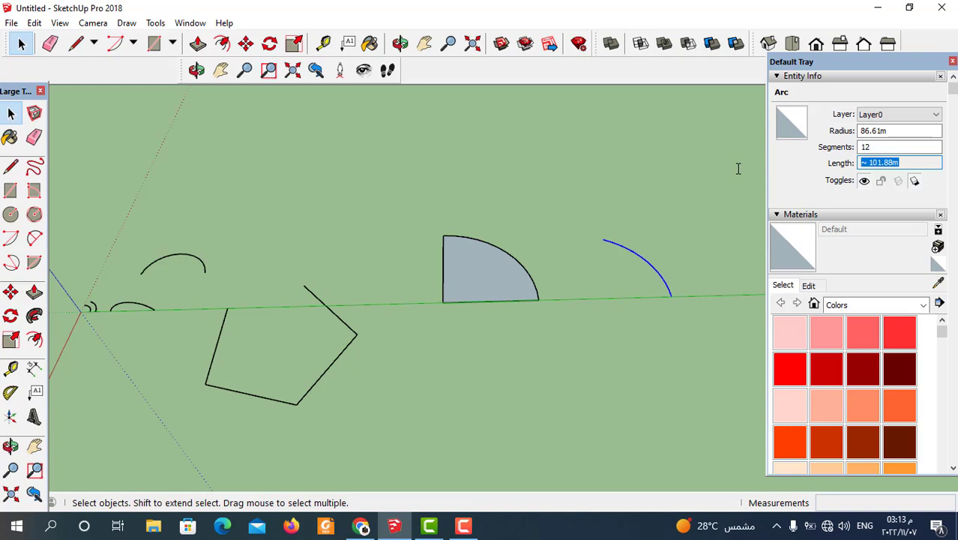
{"action": "double_click", "coordinate": [879, 162]}
{"action": "left_click", "coordinate": [901, 129]}
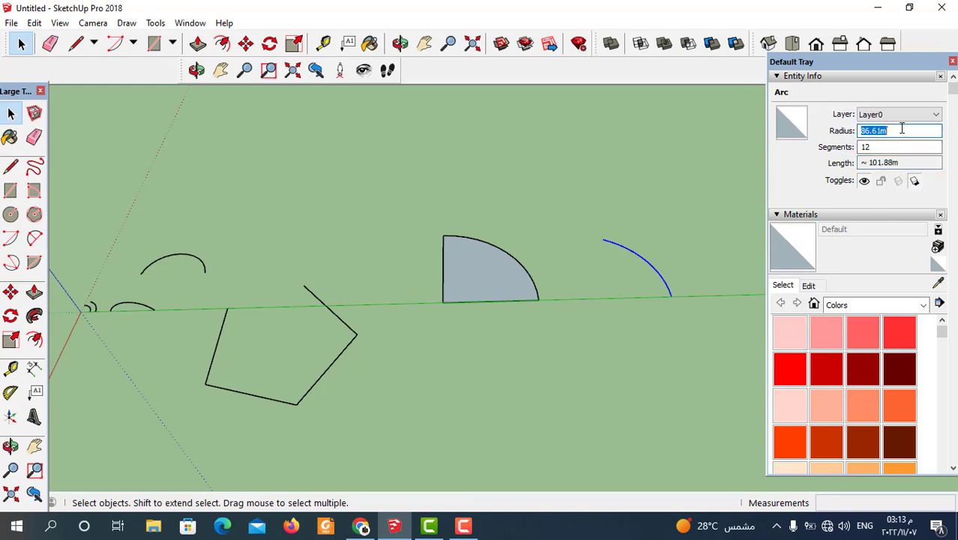
{"action": "type", "text": "200"}
{"action": "key", "text": "Return"}
{"action": "scroll", "coordinate": [696, 277], "scroll_direction": "up", "scroll_amount": 1}
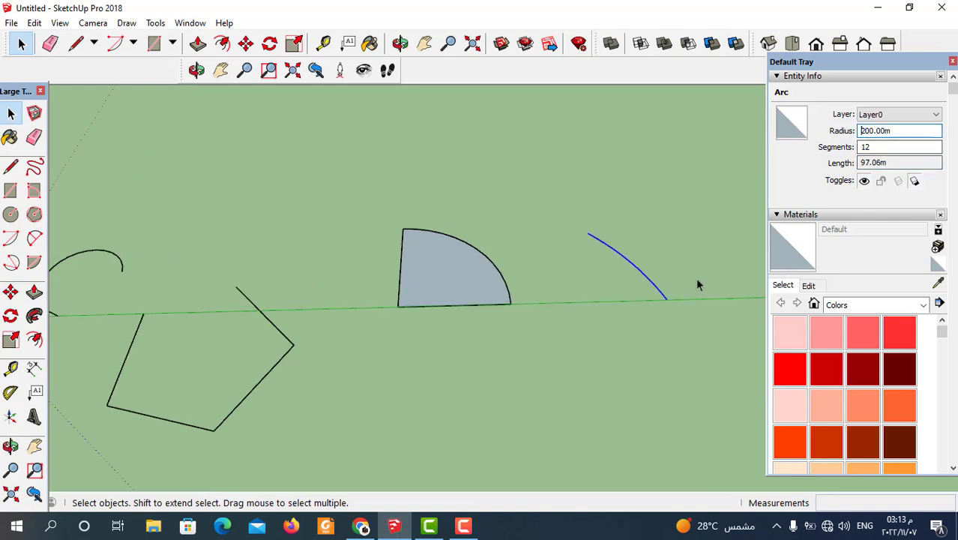
{"action": "scroll", "coordinate": [697, 279], "scroll_direction": "up", "scroll_amount": 1}
{"action": "scroll", "coordinate": [521, 306], "scroll_direction": "down", "scroll_amount": 3}
{"action": "scroll", "coordinate": [493, 307], "scroll_direction": "down", "scroll_amount": 1}
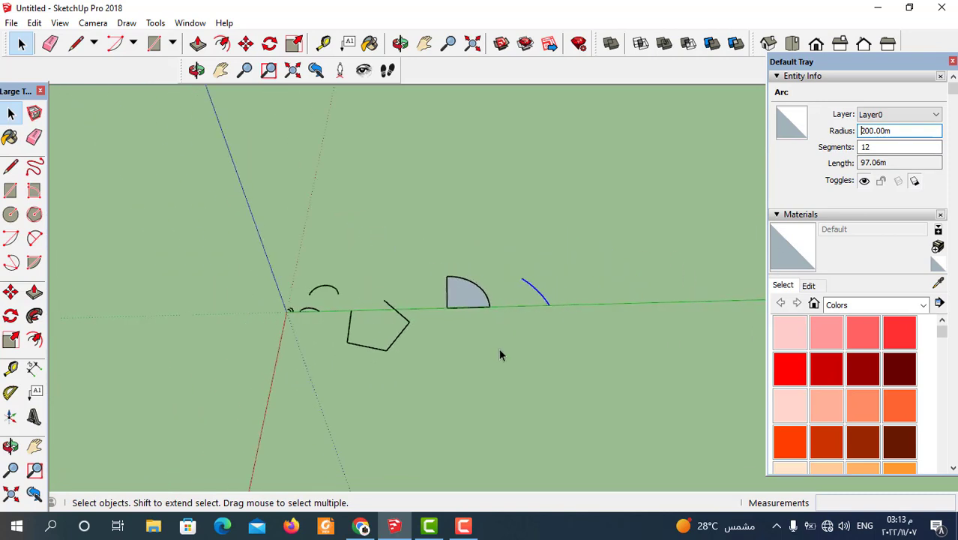
{"action": "left_click", "coordinate": [500, 355]}
{"action": "mouse_move", "coordinate": [500, 355]}
{"action": "middle_mouse_down"}
{"action": "mouse_move", "coordinate": [342, 385]}
{"action": "mouse_move", "coordinate": [347, 351]}
{"action": "mouse_move", "coordinate": [316, 288]}
{"action": "mouse_move", "coordinate": [449, 296]}
{"action": "mouse_move", "coordinate": [429, 306]}
{"action": "mouse_move", "coordinate": [356, 291]}
{"action": "mouse_move", "coordinate": [370, 273]}
{"action": "middle_mouse_up"}
{"action": "scroll", "coordinate": [368, 300], "scroll_direction": "up", "scroll_amount": 1}
{"action": "scroll", "coordinate": [368, 324], "scroll_direction": "up", "scroll_amount": 1}
{"action": "middle_click_drag", "start_coordinate": [368, 323], "coordinate": [402, 283]}
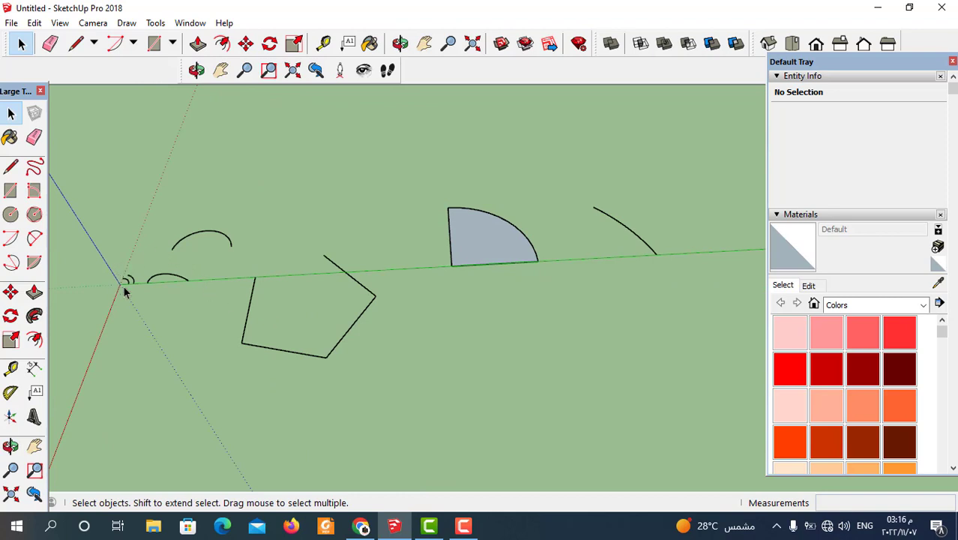
{"action": "scroll", "coordinate": [125, 292], "scroll_direction": "up", "scroll_amount": 2}
{"action": "scroll", "coordinate": [355, 302], "scroll_direction": "down", "scroll_amount": 1}
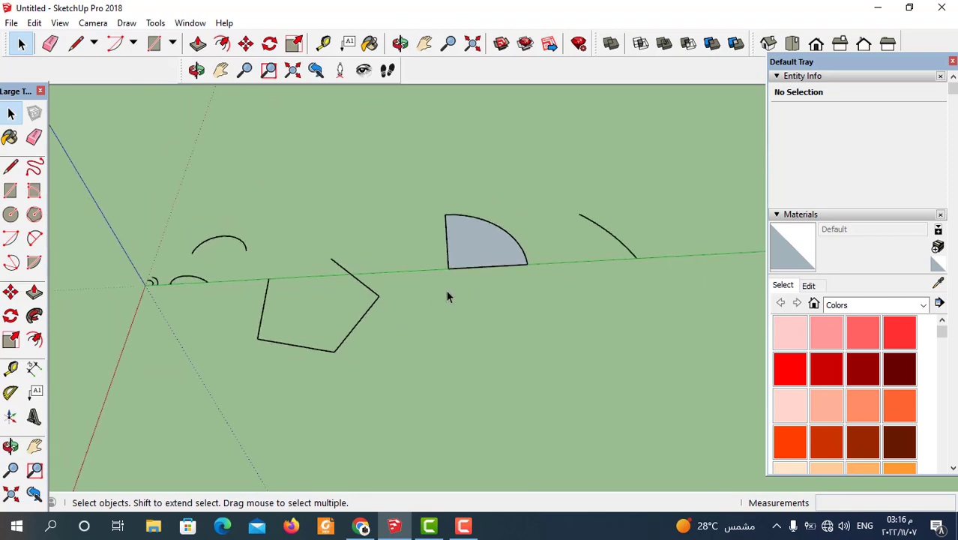
{"action": "middle_click_drag", "start_coordinate": [529, 305], "coordinate": [530, 295]}
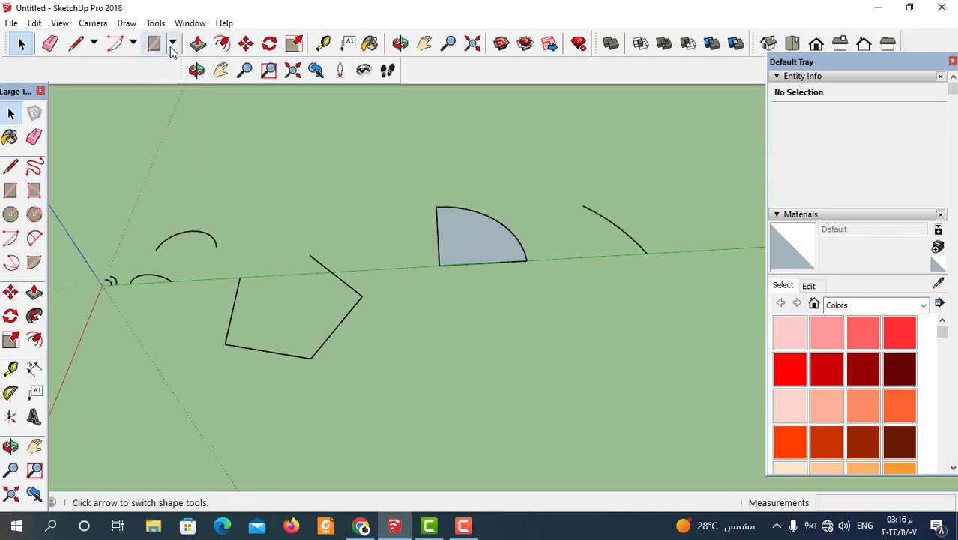
{"action": "left_click", "coordinate": [135, 45]}
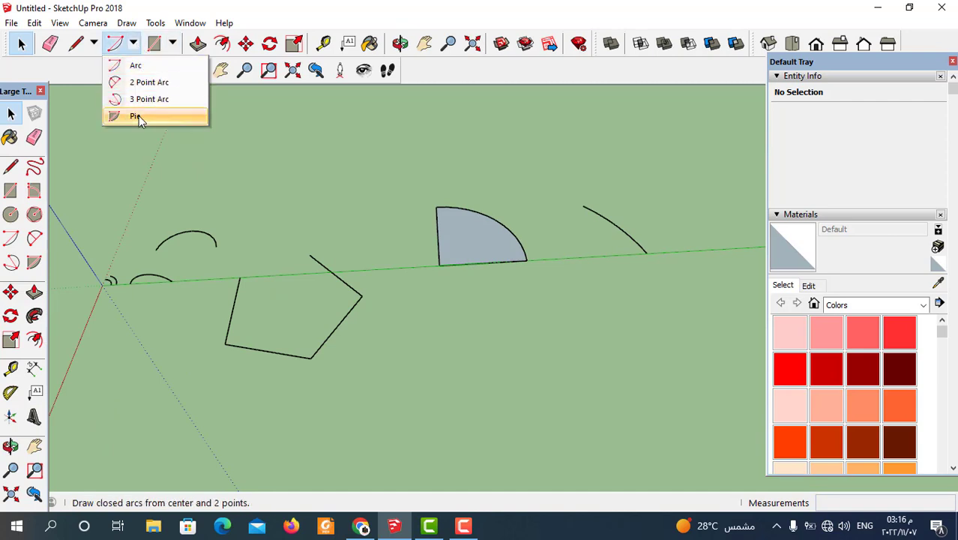
{"action": "scroll", "coordinate": [419, 330], "scroll_direction": "down", "scroll_amount": 3}
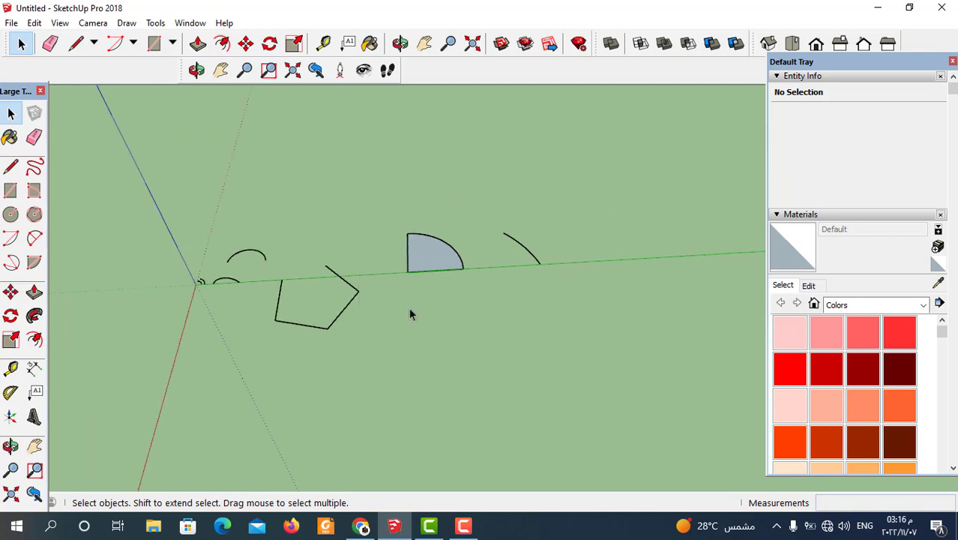
{"action": "mouse_move", "coordinate": [409, 306]}
{"action": "middle_mouse_down"}
{"action": "mouse_move", "coordinate": [420, 314]}
{"action": "mouse_move", "coordinate": [436, 285]}
{"action": "mouse_move", "coordinate": [403, 279]}
{"action": "middle_mouse_up"}
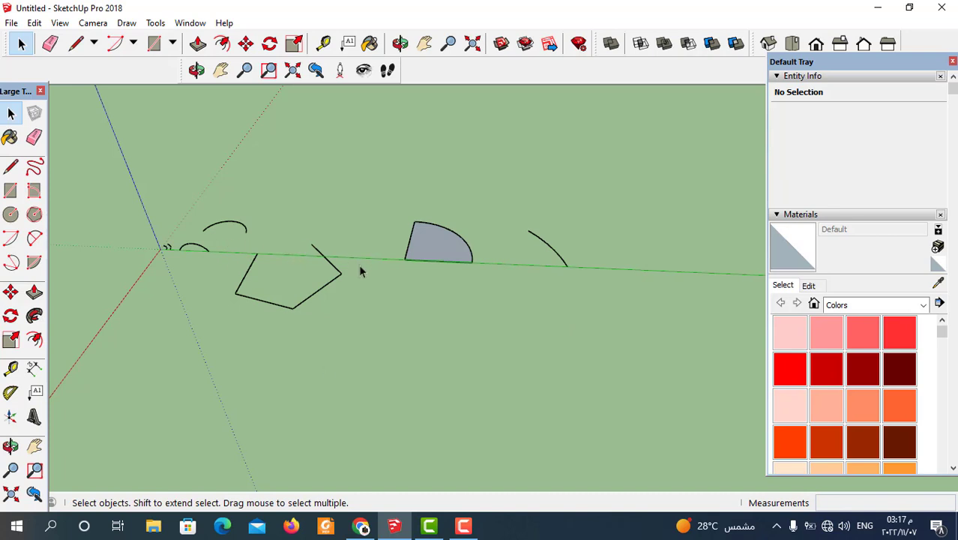
{"action": "middle_click_drag", "start_coordinate": [359, 268], "coordinate": [353, 280]}
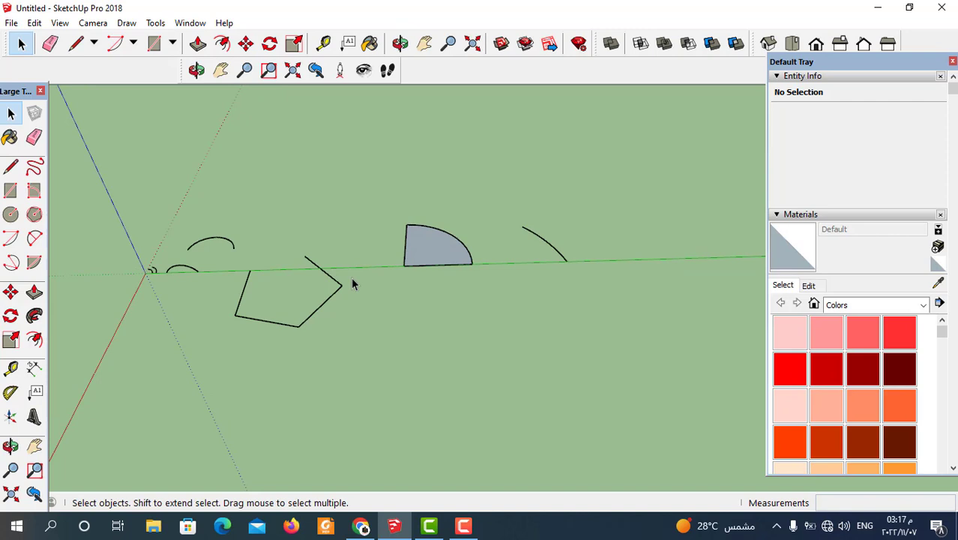